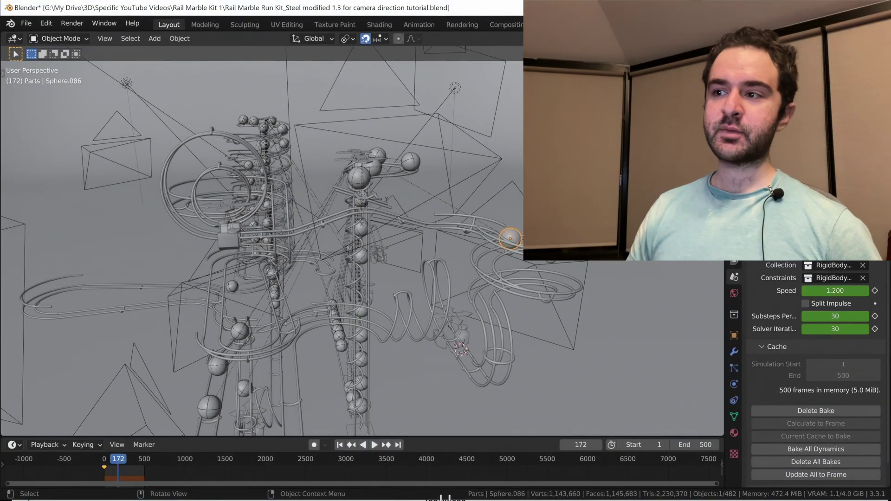
Step: Jump back to frame 1 and orbit the view toward the marble on the tower
{"action": "middle_click_drag", "start_coordinate": [350, 252], "coordinate": [371, 257]}
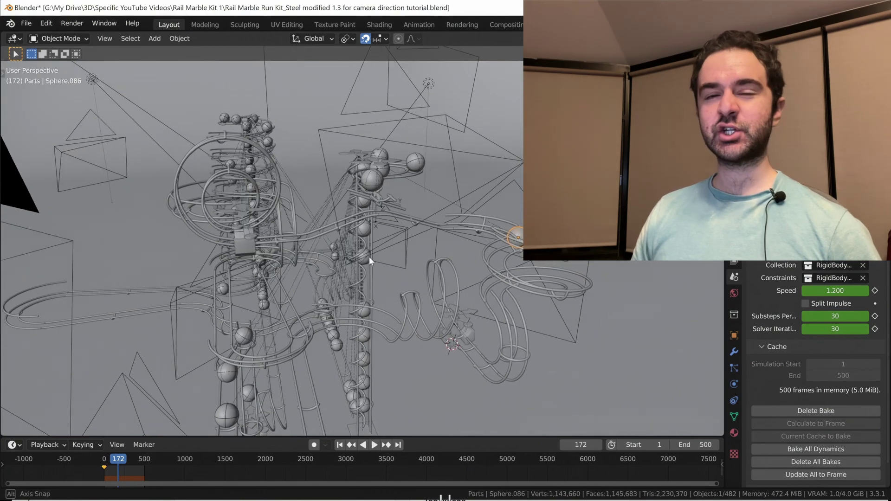
{"action": "middle_click_drag", "start_coordinate": [371, 258], "coordinate": [358, 259]}
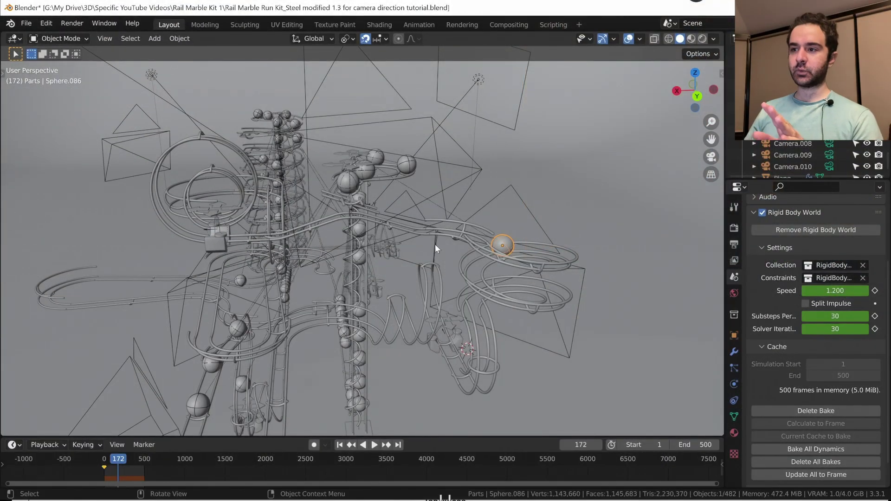
{"action": "key", "text": "shift+Left"}
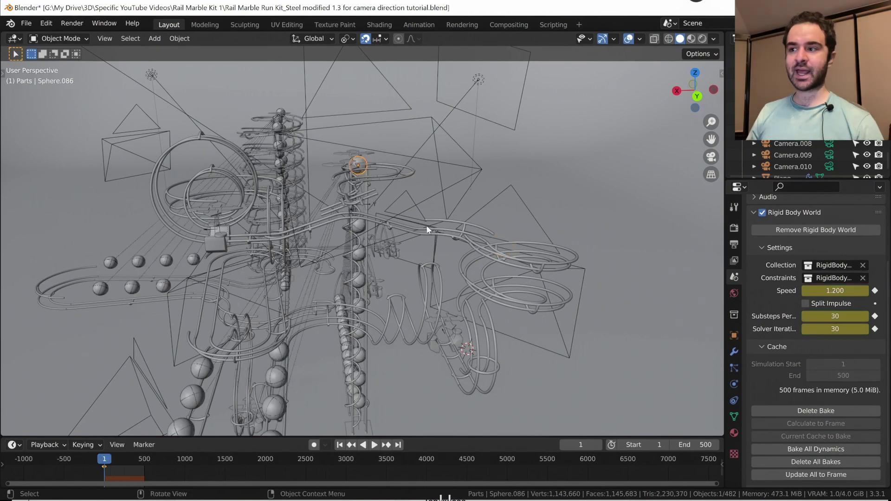
{"action": "mouse_move", "coordinate": [426, 225]}
{"action": "middle_mouse_down"}
{"action": "mouse_move", "coordinate": [361, 194]}
{"action": "mouse_move", "coordinate": [388, 218]}
{"action": "middle_mouse_up"}
{"action": "scroll", "coordinate": [385, 237], "scroll_direction": "up", "scroll_amount": 3}
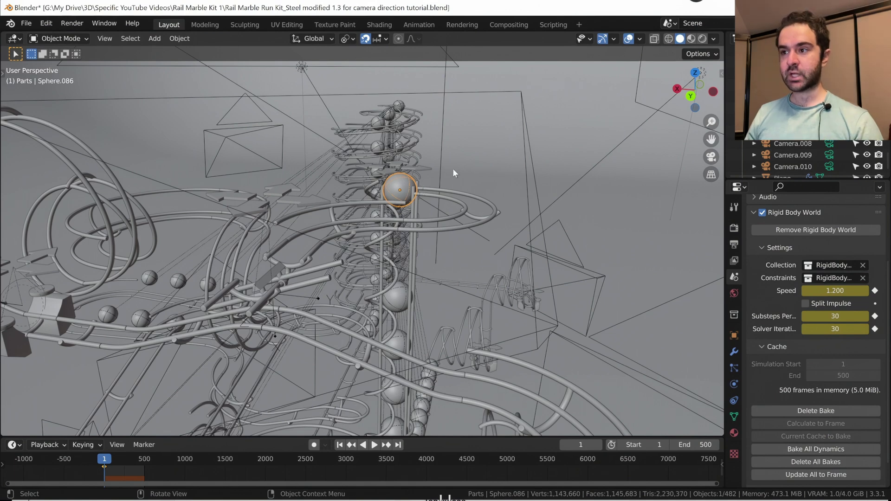
Step: Bake the marble's rigid body to keyframes for frames 1 to 500 using command search
{"action": "key", "text": "F3"}
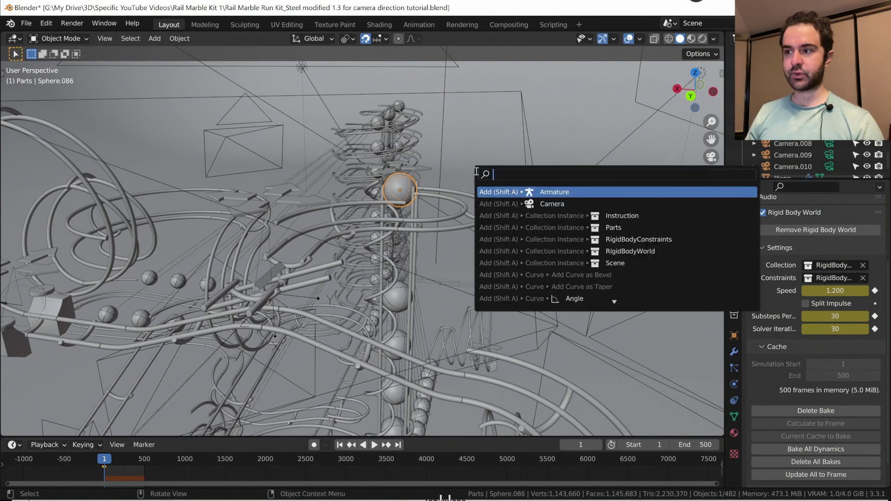
{"action": "type", "text": "bake"}
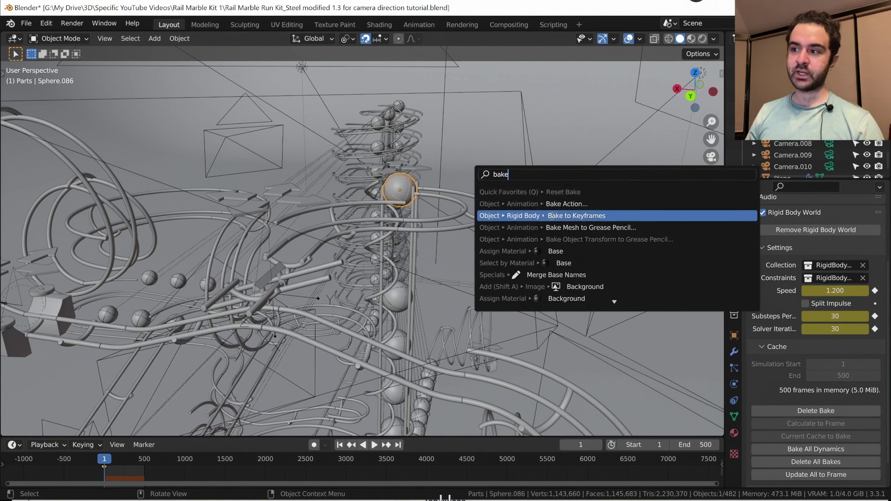
{"action": "left_click", "coordinate": [577, 215]}
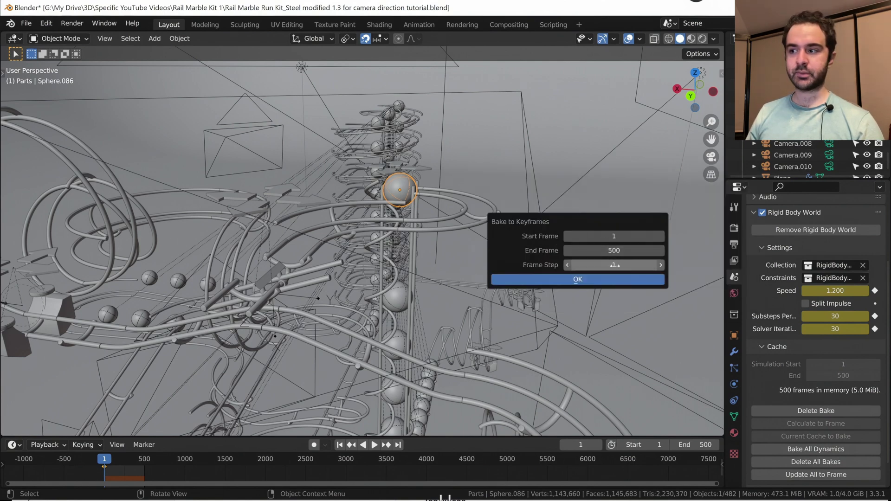
{"action": "left_click", "coordinate": [575, 281]}
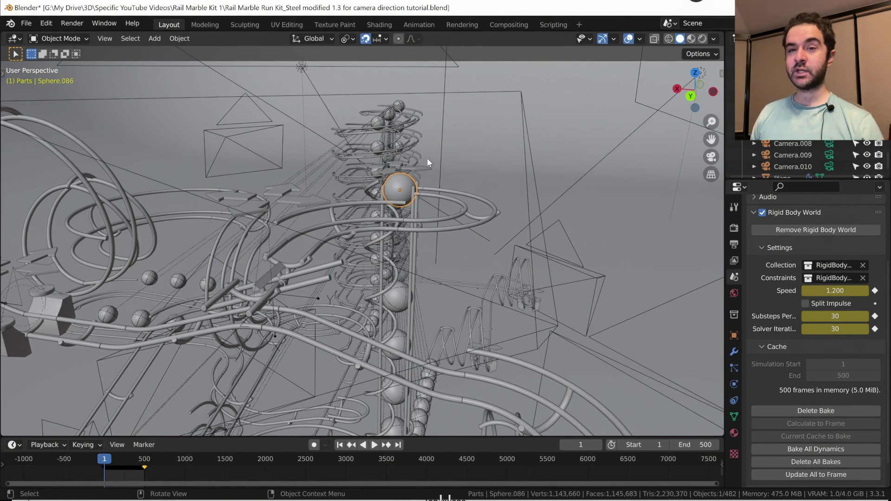
{"action": "scroll", "coordinate": [445, 181], "scroll_direction": "up", "scroll_amount": 2}
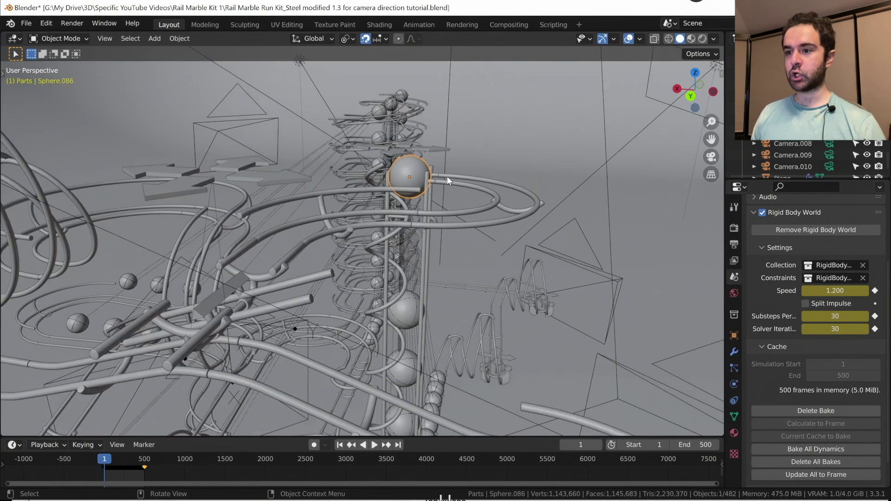
Step: Duplicate the selected marble, cancelling every move so the copy stays in place
{"action": "middle_click_drag", "start_coordinate": [447, 176], "coordinate": [402, 229], "text": "shift"}
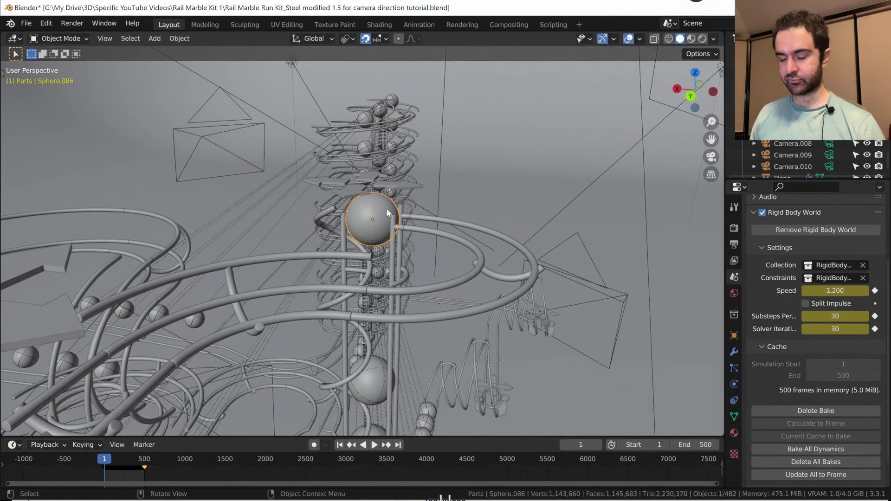
{"action": "key", "text": "shift+d"}
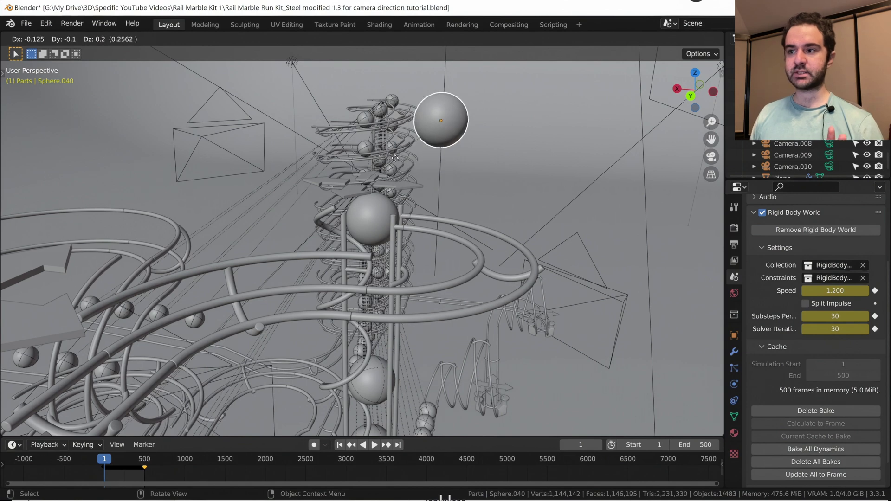
{"action": "right_click", "coordinate": [395, 156]}
{"action": "scroll", "coordinate": [376, 202], "scroll_direction": "up", "scroll_amount": 3}
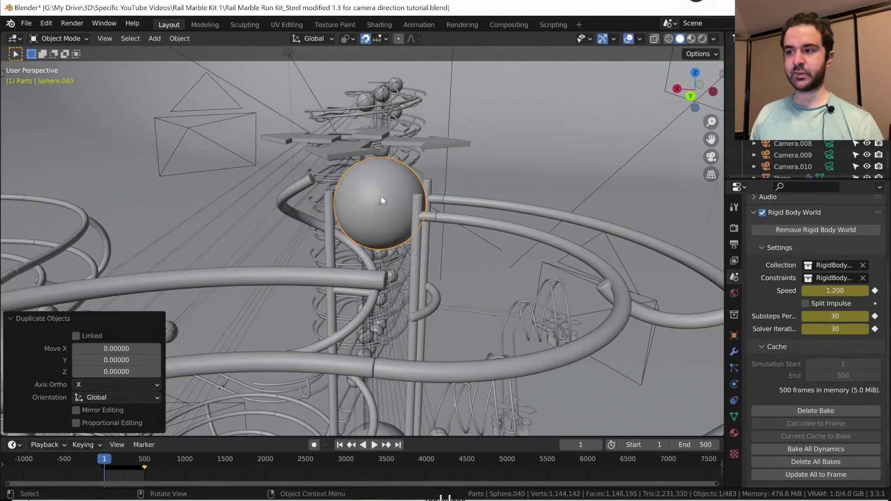
{"action": "scroll", "coordinate": [381, 196], "scroll_direction": "up", "scroll_amount": 2}
{"action": "scroll", "coordinate": [377, 269], "scroll_direction": "down", "scroll_amount": 4}
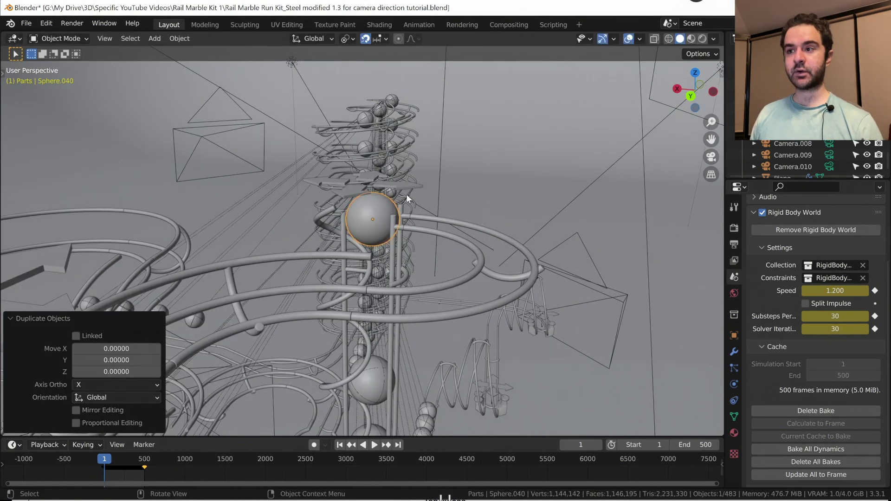
{"action": "mouse_move", "coordinate": [388, 250]}
{"action": "middle_mouse_down"}
{"action": "mouse_move", "coordinate": [407, 220]}
{"action": "mouse_move", "coordinate": [401, 229]}
{"action": "mouse_move", "coordinate": [412, 186]}
{"action": "middle_mouse_up"}
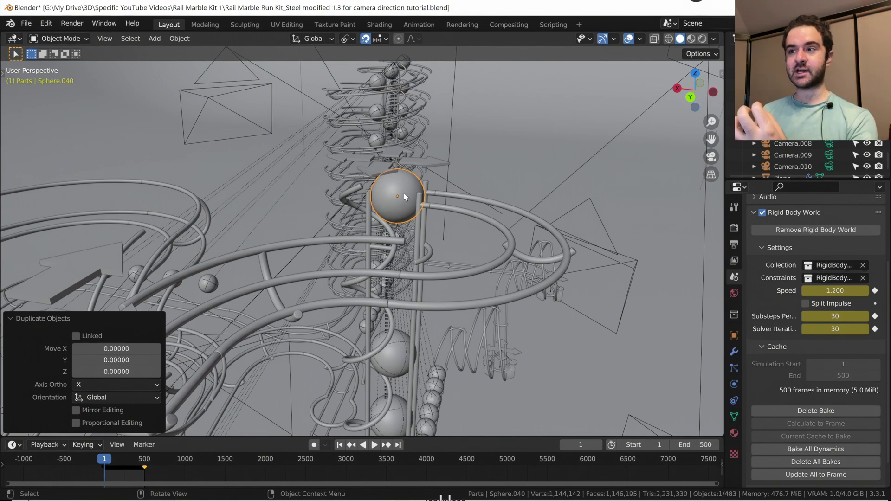
{"action": "key", "text": "g"}
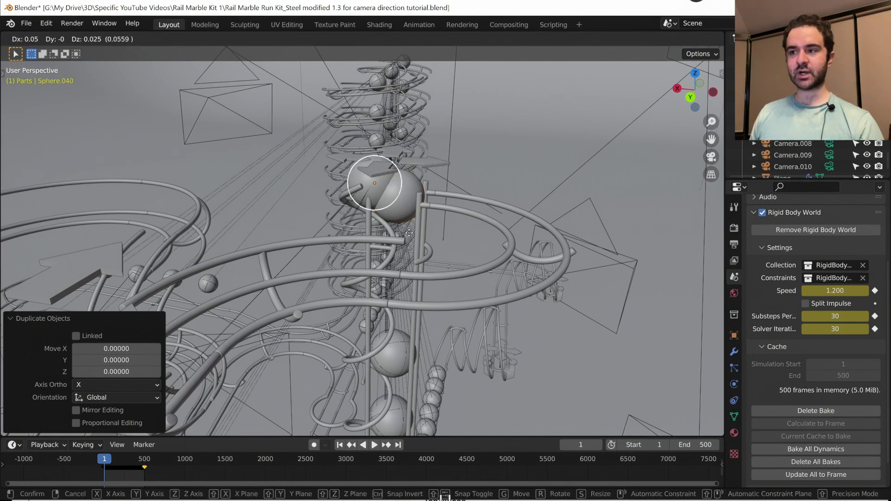
{"action": "key", "text": "Escape"}
{"action": "scroll", "coordinate": [174, 462], "scroll_direction": "up", "scroll_amount": 3}
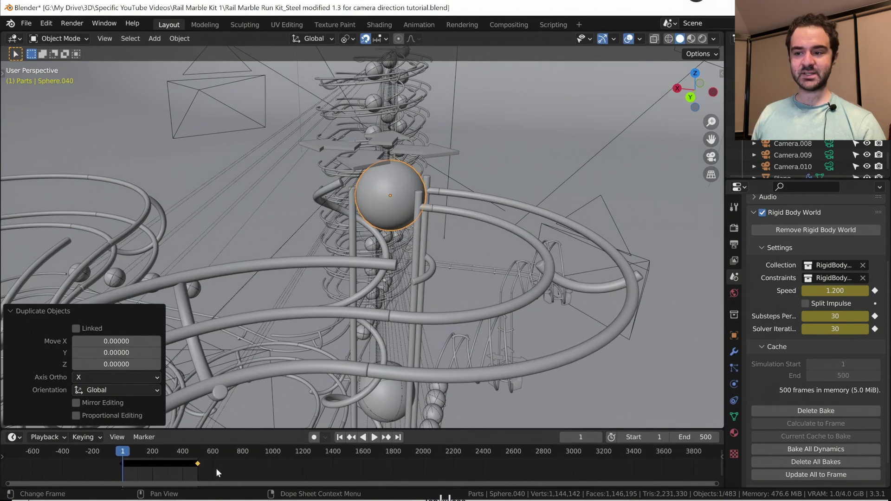
{"action": "scroll", "coordinate": [261, 468], "scroll_direction": "up", "scroll_amount": 1}
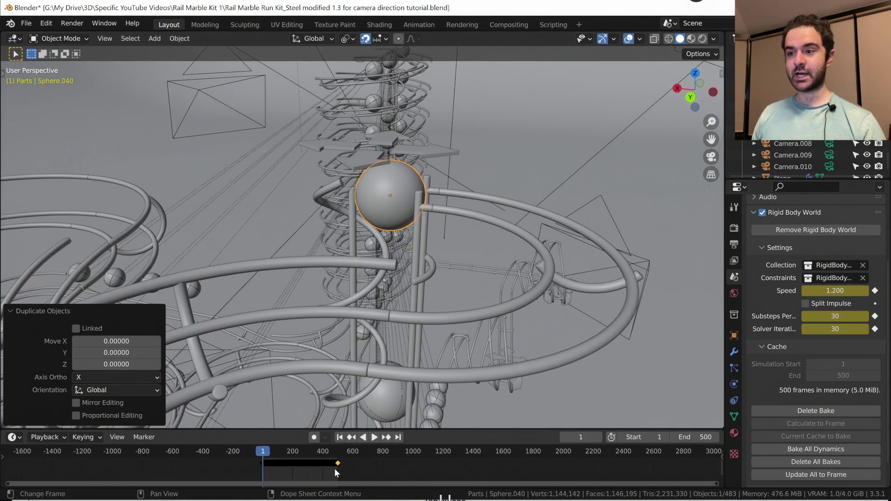
{"action": "scroll", "coordinate": [334, 469], "scroll_direction": "up", "scroll_amount": 1}
{"action": "scroll", "coordinate": [297, 467], "scroll_direction": "up", "scroll_amount": 1}
Step: Select all of the copy's keyframes in the timeline and move them 5 frames earlier
{"action": "mouse_move", "coordinate": [375, 469]}
{"action": "middle_mouse_down", "text": "ctrl"}
{"action": "mouse_move", "coordinate": [416, 472]}
{"action": "mouse_move", "coordinate": [322, 470]}
{"action": "middle_mouse_up", "text": "ctrl"}
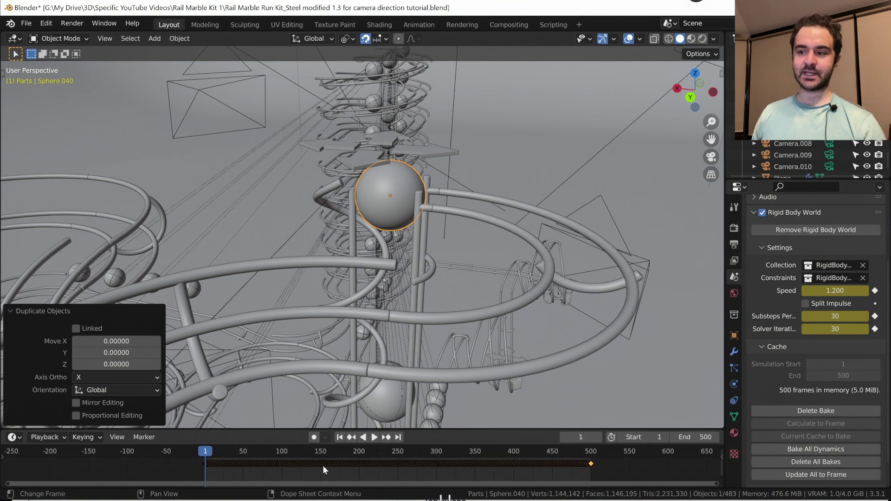
{"action": "scroll", "coordinate": [324, 472], "scroll_direction": "up", "scroll_amount": 1}
{"action": "scroll", "coordinate": [324, 471], "scroll_direction": "up", "scroll_amount": 1}
{"action": "scroll", "coordinate": [332, 468], "scroll_direction": "down", "scroll_amount": 1}
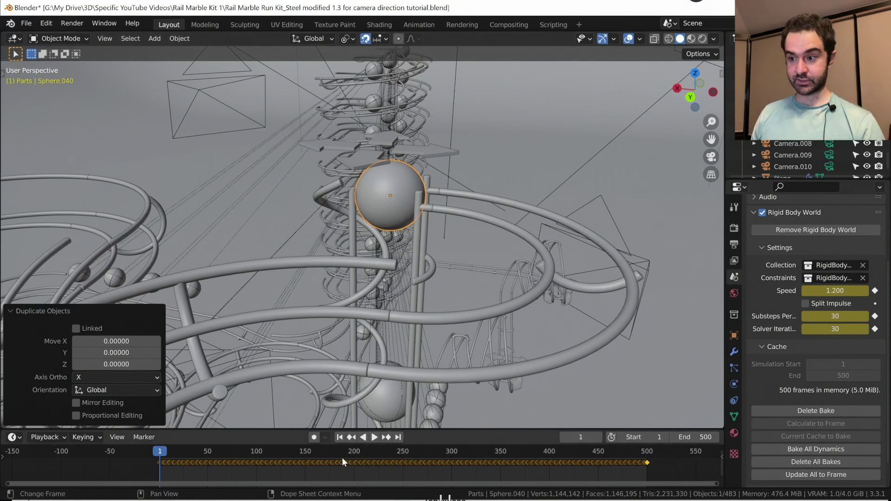
{"action": "middle_click_drag", "start_coordinate": [335, 465], "coordinate": [330, 469]}
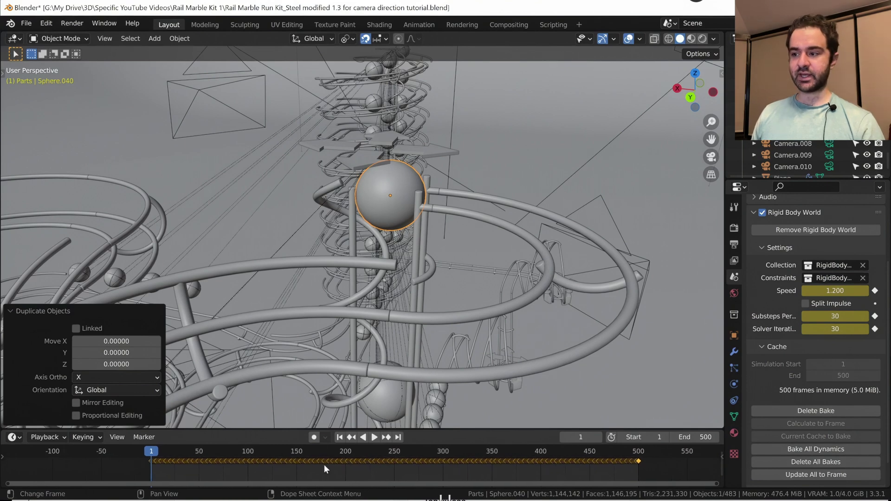
{"action": "key", "text": "alt+a"}
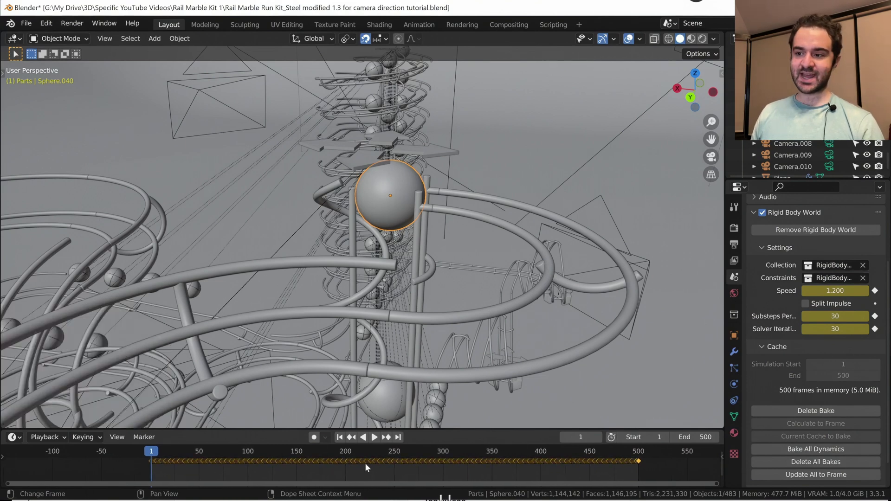
{"action": "middle_click_drag", "start_coordinate": [388, 461], "coordinate": [388, 476]}
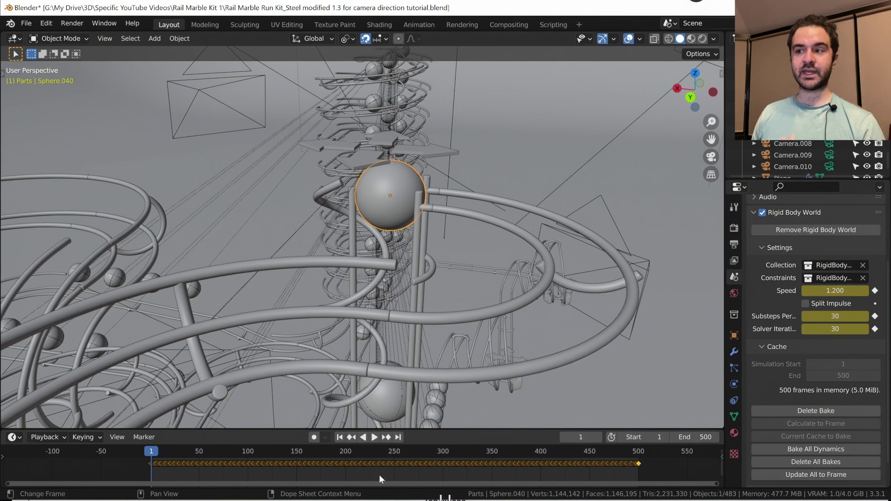
{"action": "scroll", "coordinate": [360, 464], "scroll_direction": "up", "scroll_amount": 1}
{"action": "key", "text": "g"}
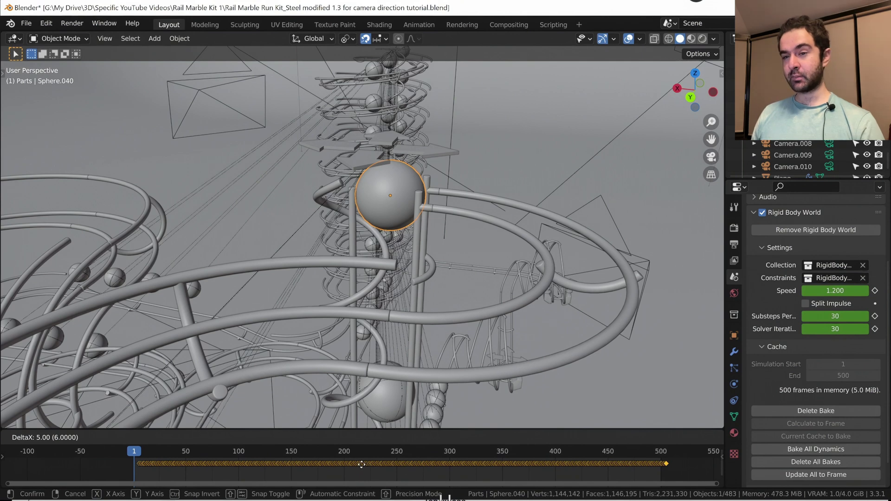
{"action": "type", "text": "[5|] = 5"}
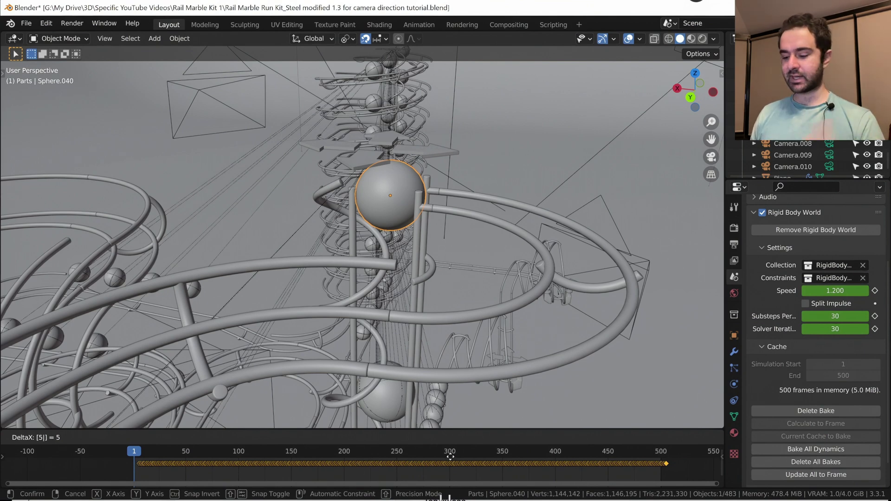
{"action": "key", "text": "minus"}
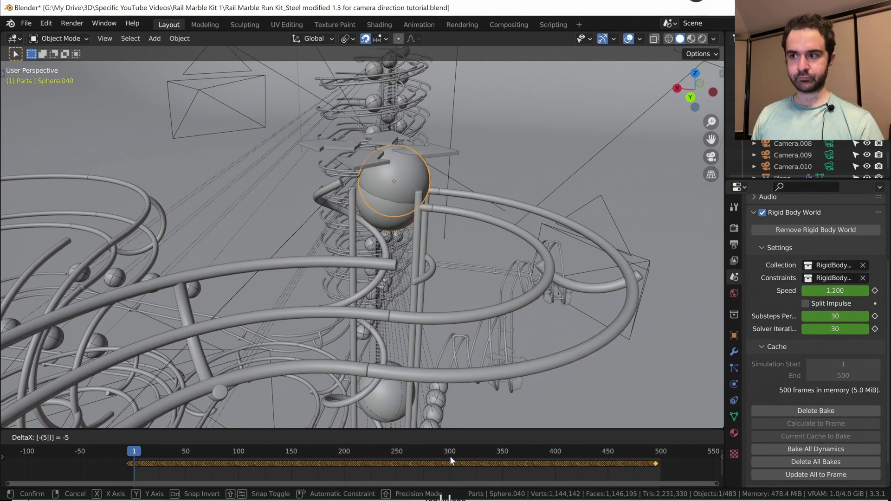
{"action": "key", "text": "Return"}
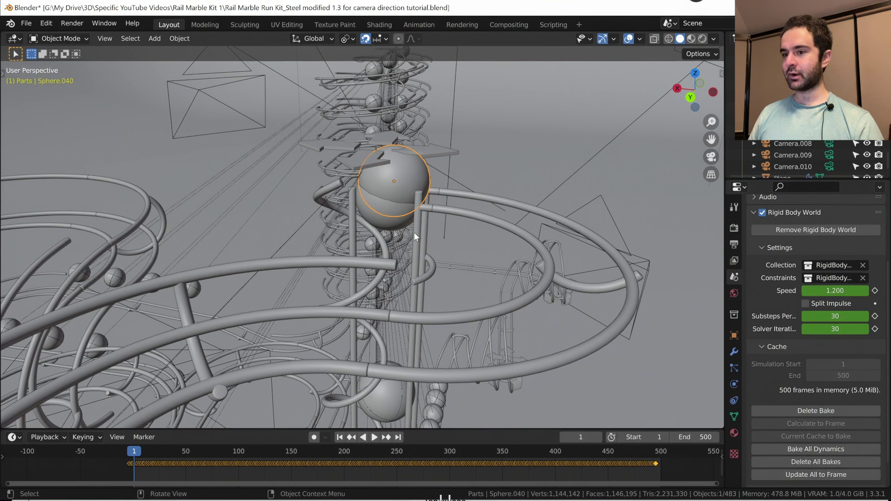
{"action": "scroll", "coordinate": [471, 163], "scroll_direction": "down", "scroll_amount": 2}
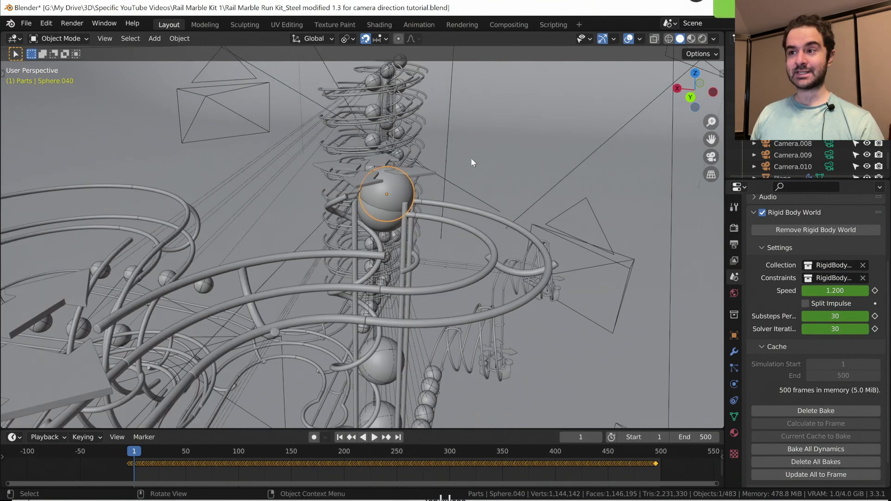
Step: Save the file, play to frame 38, and select the marble Sphere.086
{"action": "key", "text": "ctrl+s"}
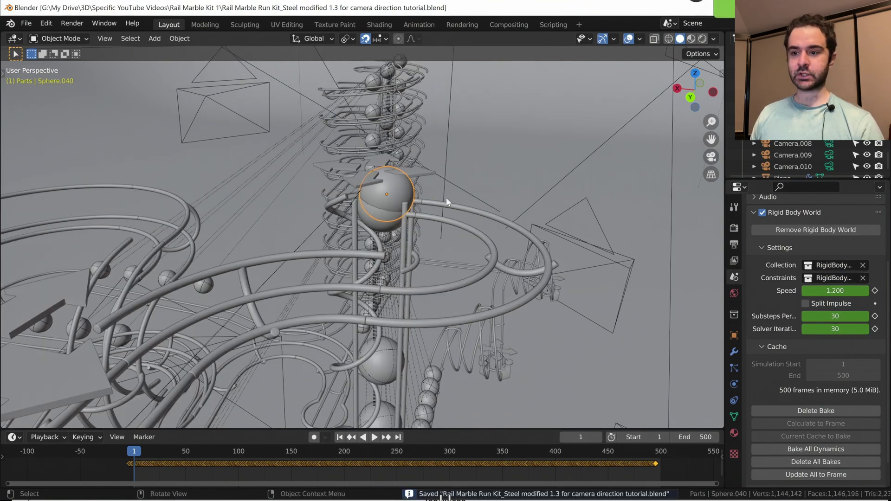
{"action": "key", "text": "space"}
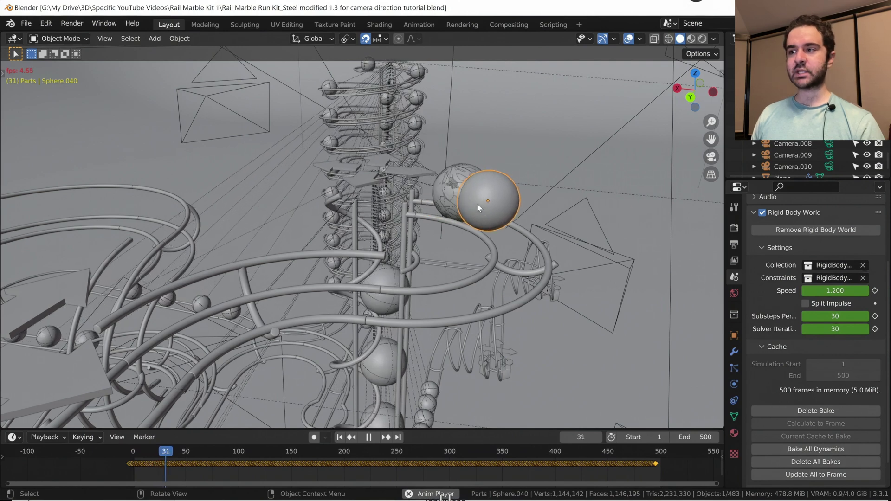
{"action": "left_click", "coordinate": [501, 208]}
{"action": "key", "text": "space"}
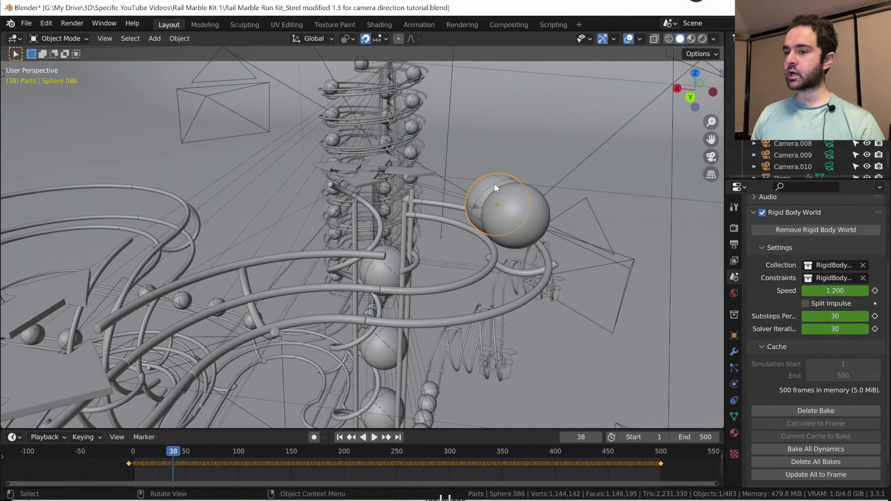
{"action": "scroll", "coordinate": [496, 180], "scroll_direction": "up", "scroll_amount": 1}
{"action": "scroll", "coordinate": [483, 200], "scroll_direction": "up", "scroll_amount": 1}
{"action": "scroll", "coordinate": [486, 188], "scroll_direction": "up", "scroll_amount": 1}
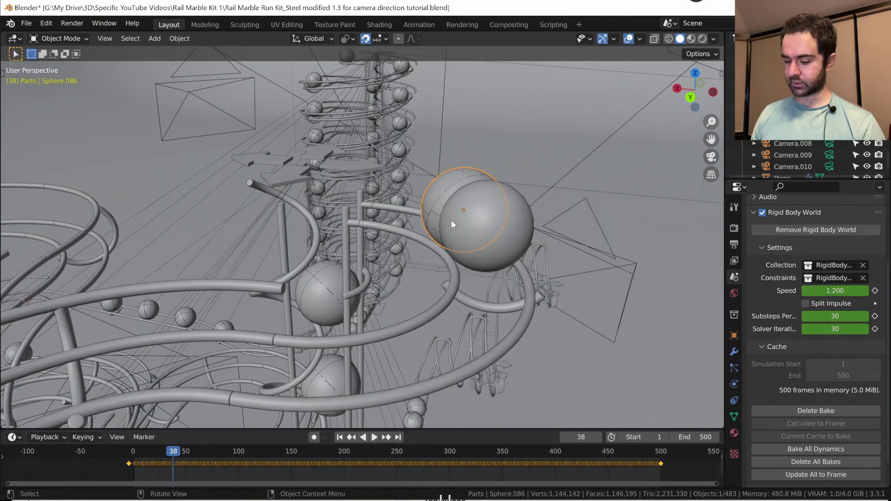
{"action": "key", "text": "g"}
{"action": "key", "text": "Escape"}
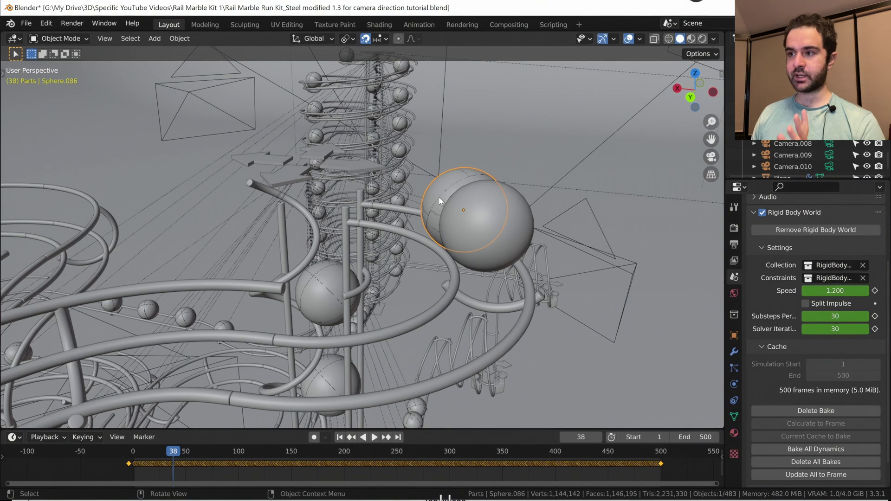
Step: Delete Sphere.086 and play the animation on to frame 61
{"action": "key", "text": "Delete"}
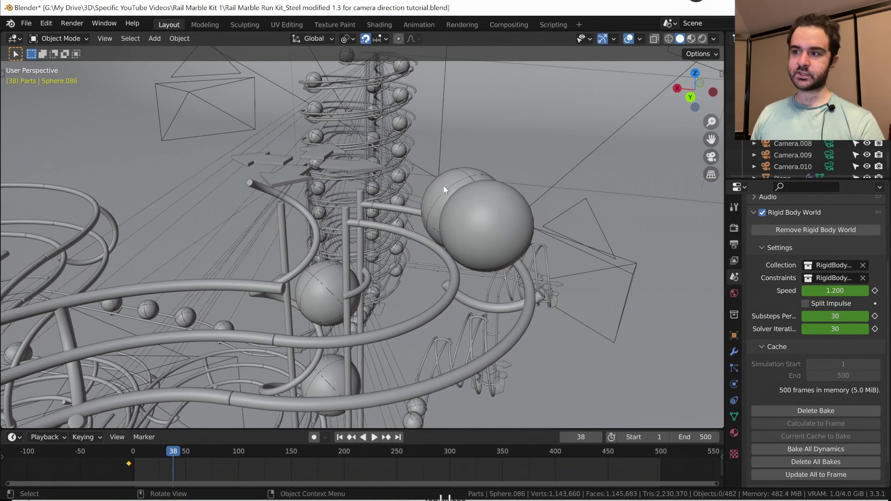
{"action": "left_click", "coordinate": [443, 184]}
{"action": "left_click", "coordinate": [472, 219]}
{"action": "key", "text": "space"}
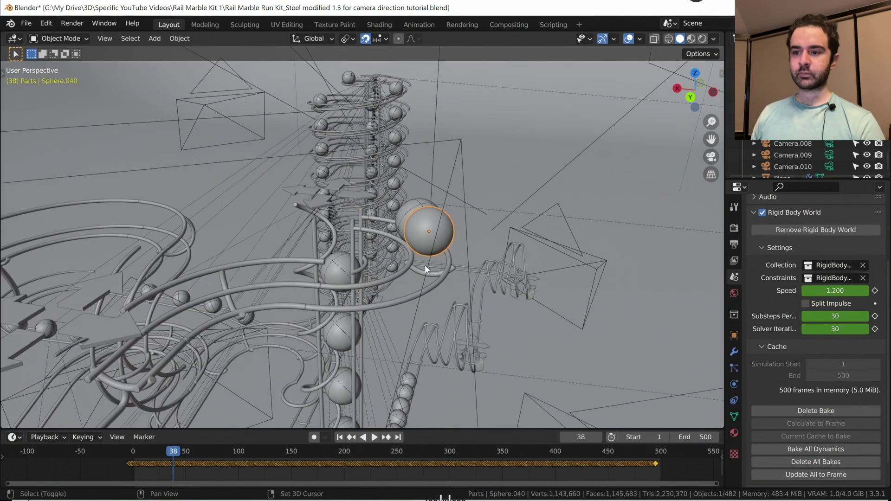
{"action": "middle_click_drag", "start_coordinate": [471, 219], "coordinate": [446, 209]}
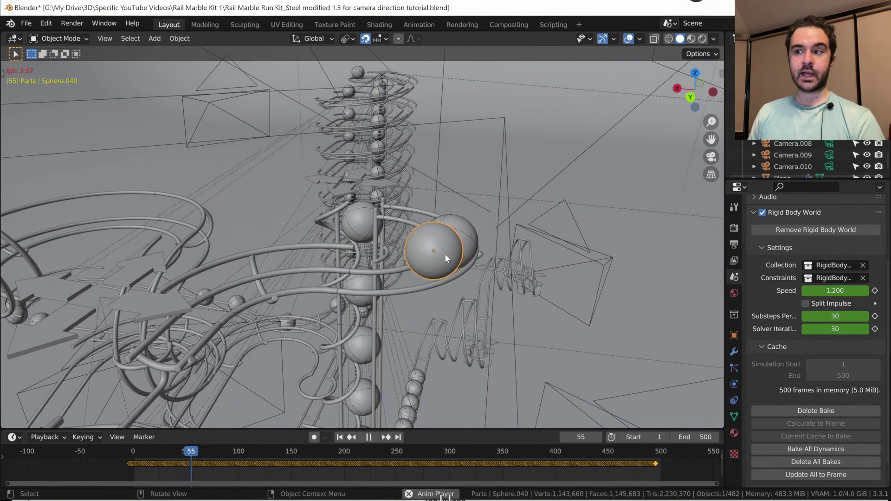
{"action": "key", "text": "space"}
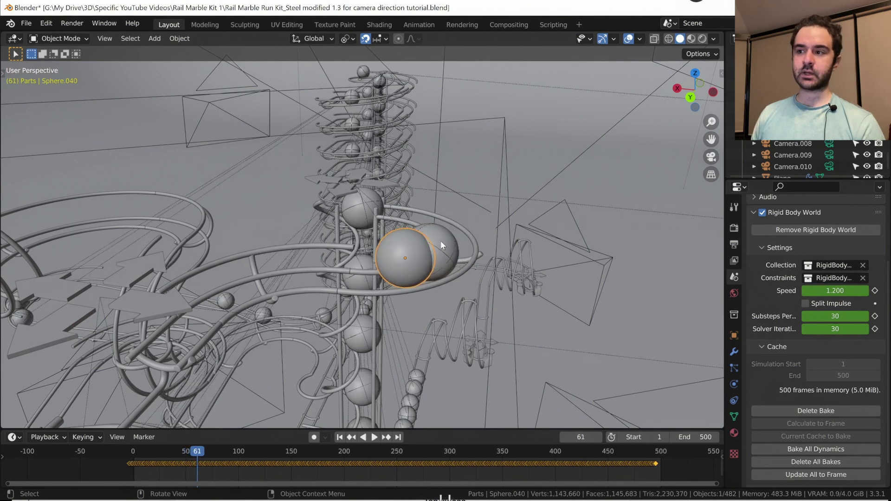
Step: Select Sphere.087 and view the scene through the camera
{"action": "left_click", "coordinate": [441, 245]}
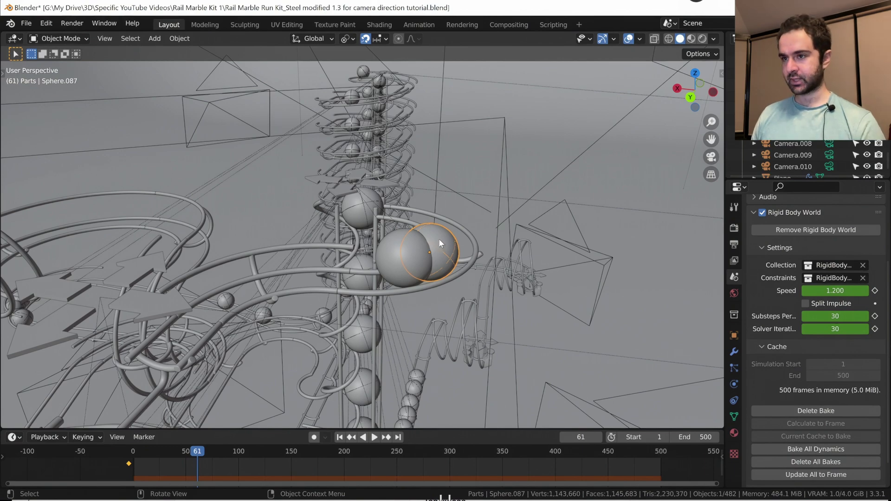
{"action": "key", "text": "KP_0"}
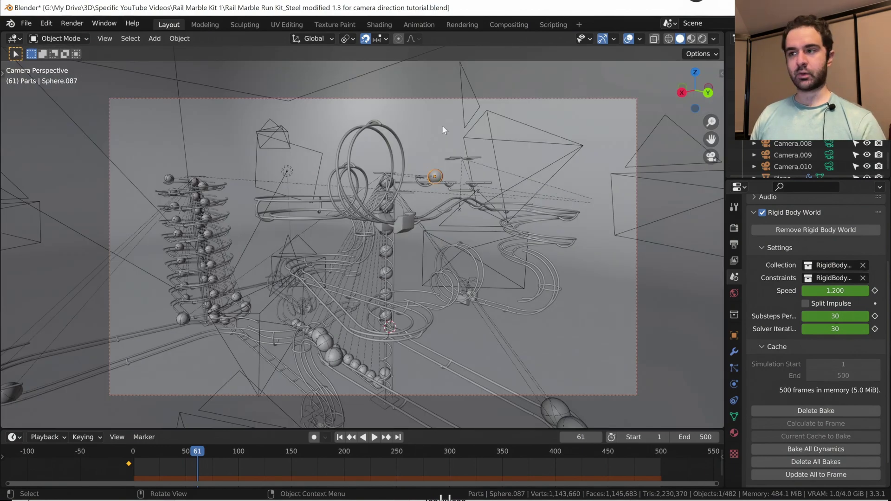
{"action": "left_click", "coordinate": [433, 101]}
Step: Duplicate the scene camera in place as Camera.011 and orbit out of camera view
{"action": "left_click", "coordinate": [432, 99]}
{"action": "key", "text": "shift+d"}
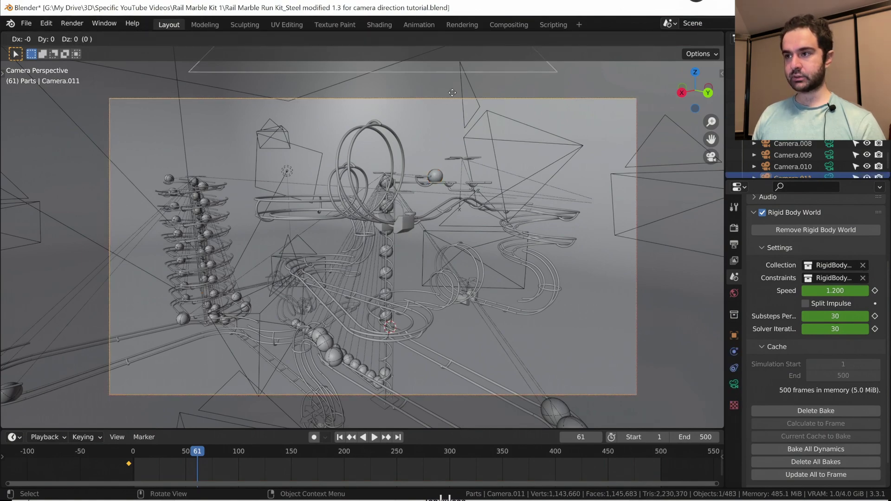
{"action": "left_click", "coordinate": [584, 68]}
{"action": "mouse_move", "coordinate": [488, 172]}
{"action": "middle_mouse_down"}
{"action": "mouse_move", "coordinate": [424, 193]}
{"action": "mouse_move", "coordinate": [443, 192]}
{"action": "mouse_move", "coordinate": [433, 193]}
{"action": "middle_mouse_up"}
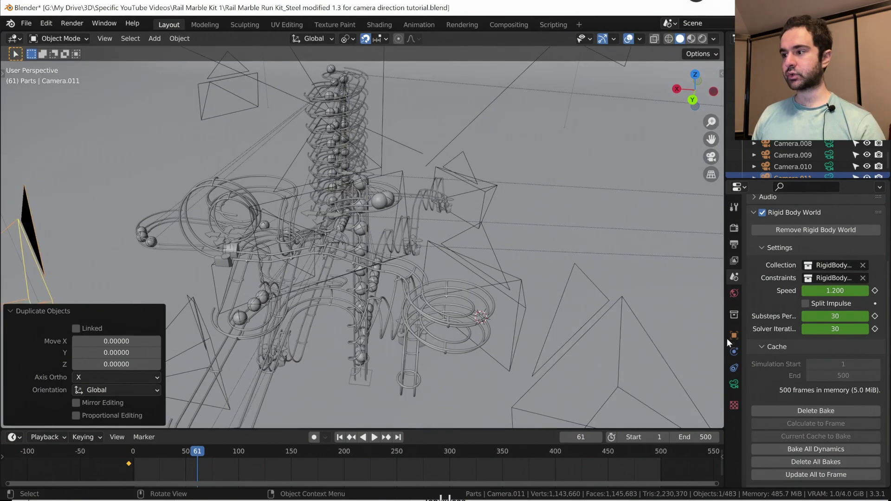
Step: Give Camera.011 a Copy Location constraint targeting Sphere.087 and clear its rotation
{"action": "left_click", "coordinate": [734, 367]}
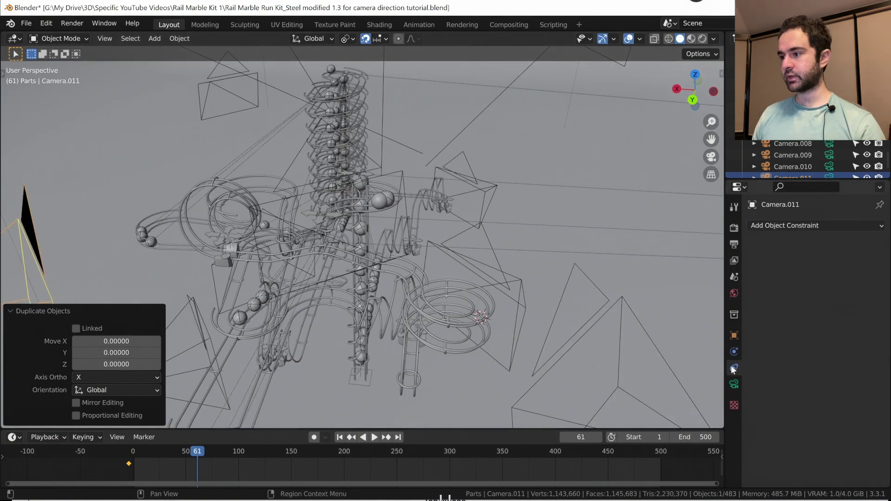
{"action": "left_click", "coordinate": [790, 227]}
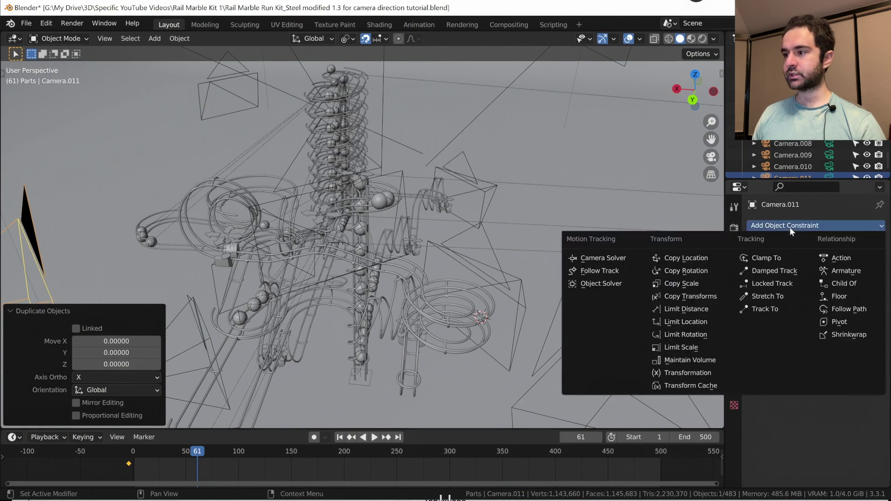
{"action": "left_click", "coordinate": [717, 258]}
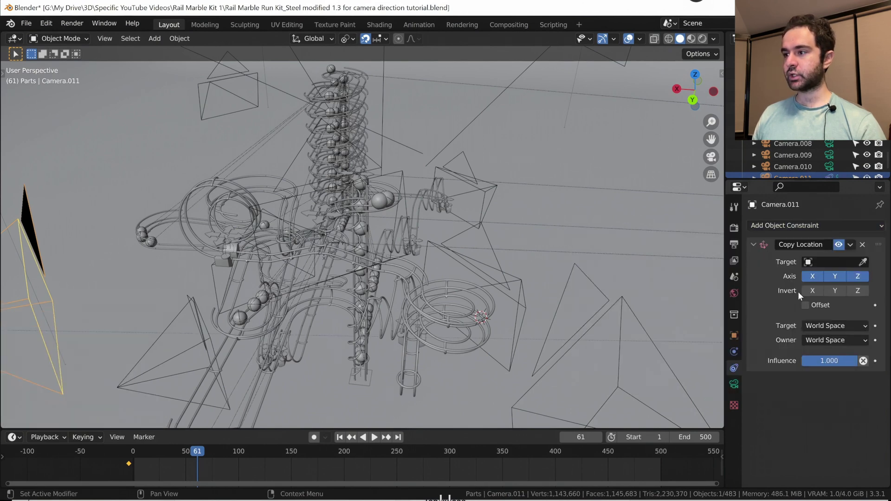
{"action": "left_click", "coordinate": [864, 263]}
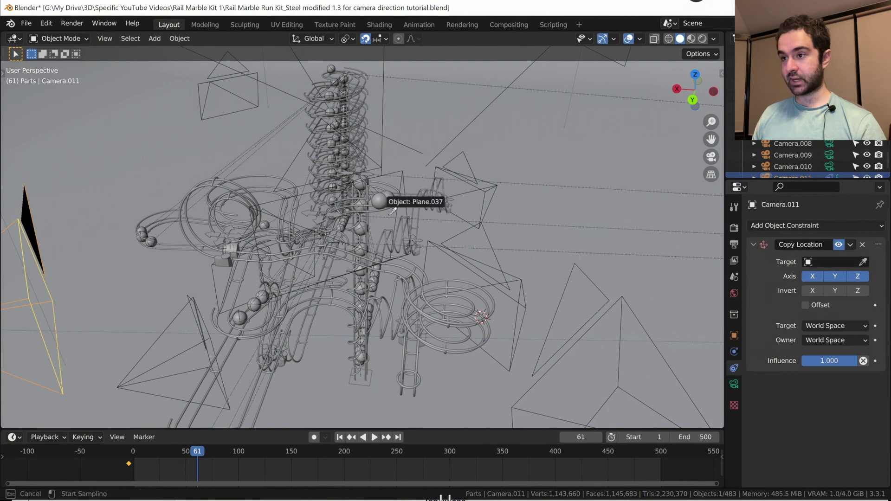
{"action": "left_click", "coordinate": [395, 195]}
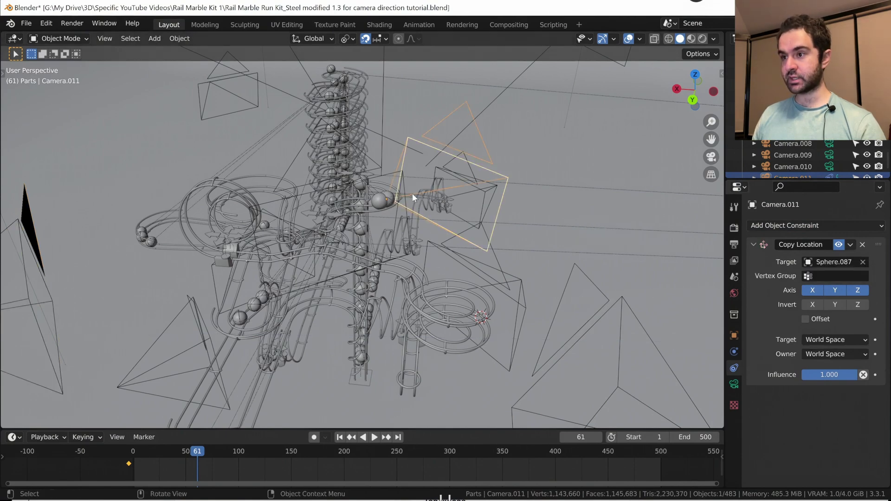
{"action": "mouse_move", "coordinate": [393, 200]}
{"action": "middle_mouse_down"}
{"action": "mouse_move", "coordinate": [378, 197]}
{"action": "mouse_move", "coordinate": [388, 213]}
{"action": "middle_mouse_up"}
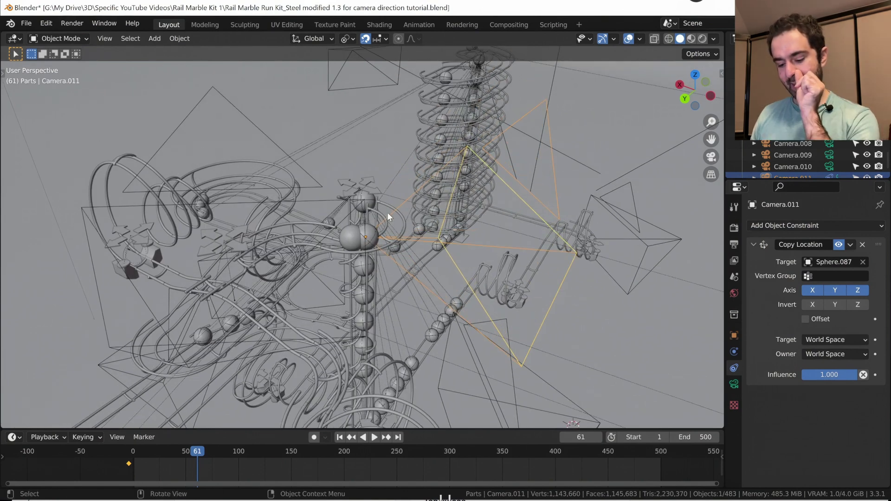
{"action": "key", "text": "alt+r"}
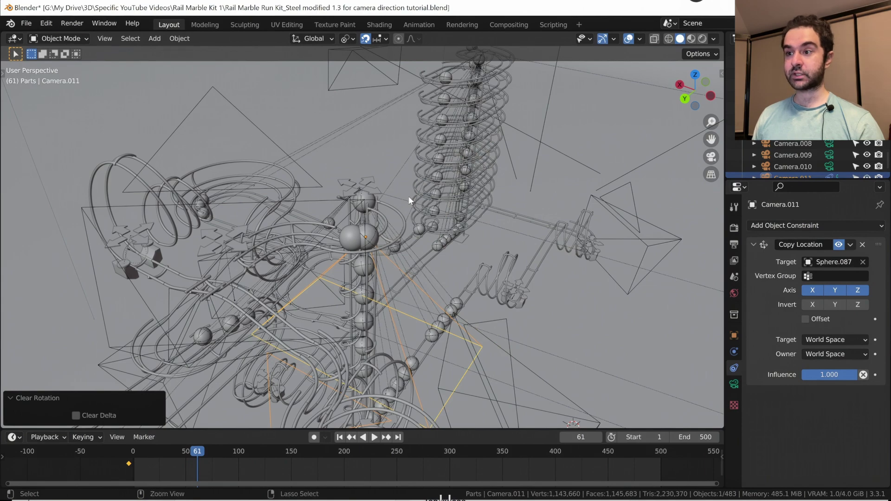
{"action": "key", "text": "ctrl+KP_0"}
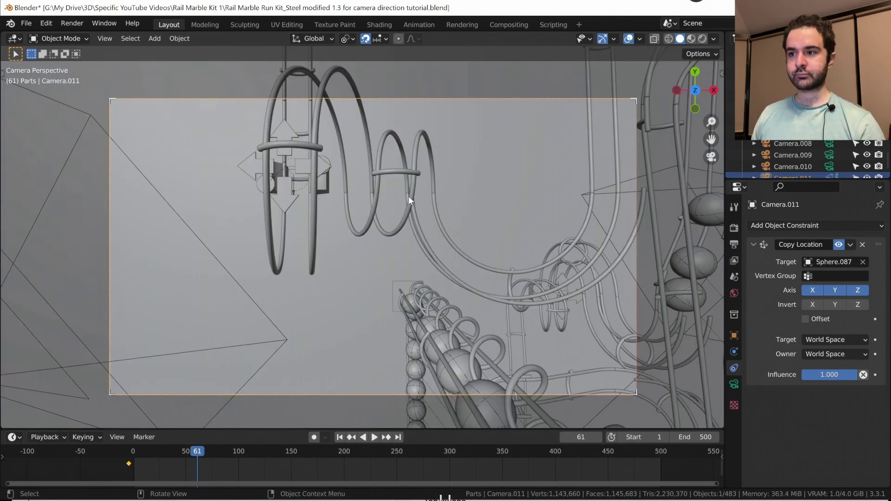
{"action": "scroll", "coordinate": [409, 196], "scroll_direction": "down", "scroll_amount": 2}
{"action": "scroll", "coordinate": [409, 196], "scroll_direction": "up", "scroll_amount": 1}
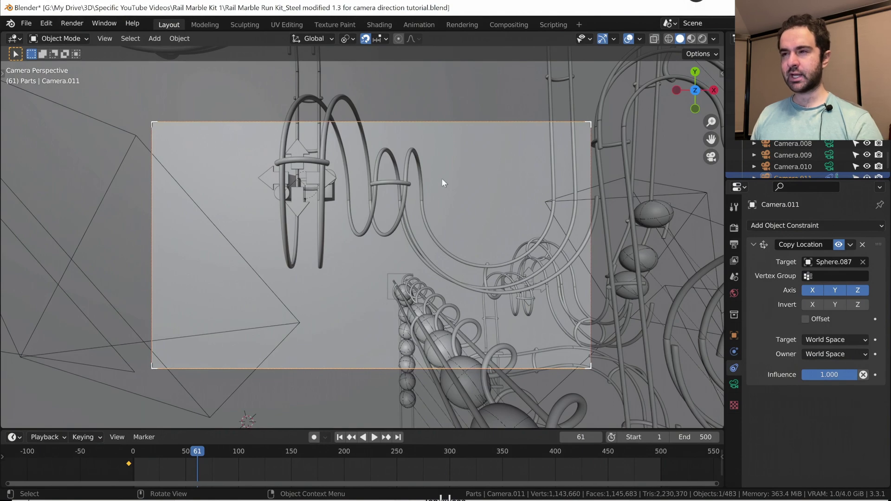
{"action": "key", "text": "KP_7"}
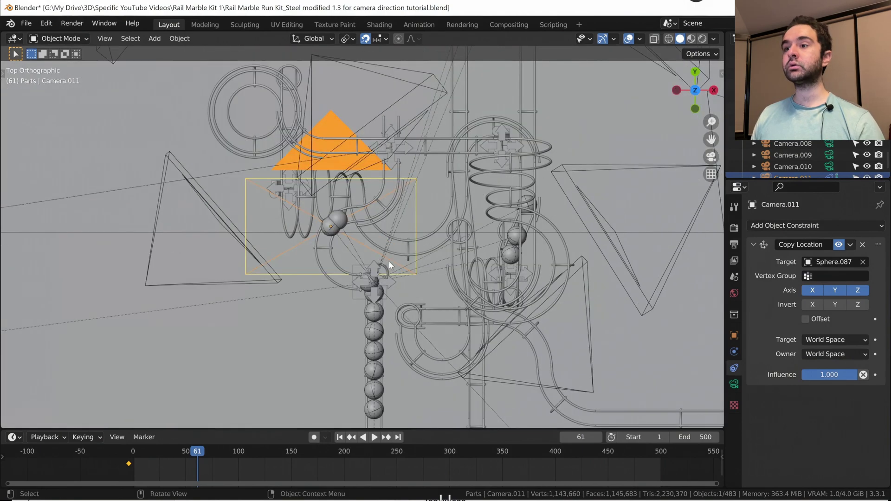
{"action": "mouse_move", "coordinate": [399, 222]}
{"action": "middle_mouse_down"}
{"action": "mouse_move", "coordinate": [406, 241]}
{"action": "mouse_move", "coordinate": [364, 223]}
{"action": "mouse_move", "coordinate": [383, 213]}
{"action": "mouse_move", "coordinate": [367, 258]}
{"action": "mouse_move", "coordinate": [412, 263]}
{"action": "mouse_move", "coordinate": [437, 250]}
{"action": "mouse_move", "coordinate": [384, 254]}
{"action": "middle_mouse_up"}
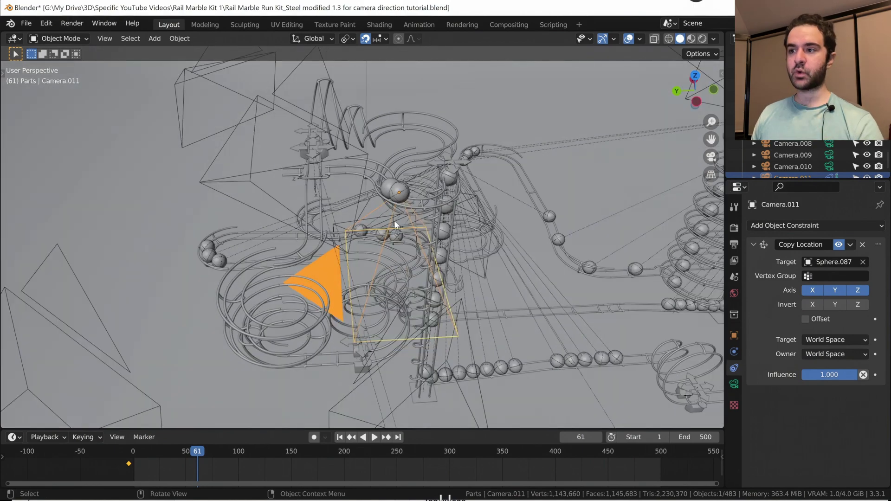
{"action": "scroll", "coordinate": [393, 222], "scroll_direction": "up", "scroll_amount": 2}
{"action": "scroll", "coordinate": [415, 192], "scroll_direction": "up", "scroll_amount": 2}
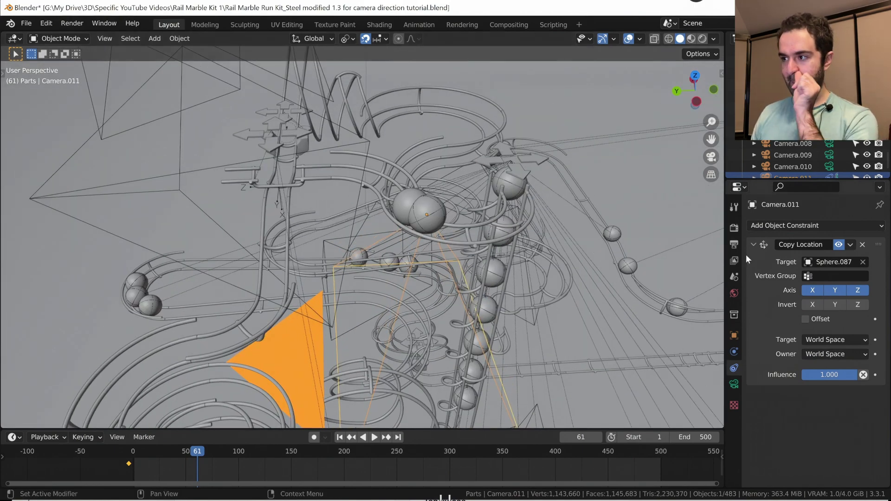
Step: Add a Track To constraint targeting Sphere.040, then check the aim through the camera
{"action": "left_click", "coordinate": [776, 225]}
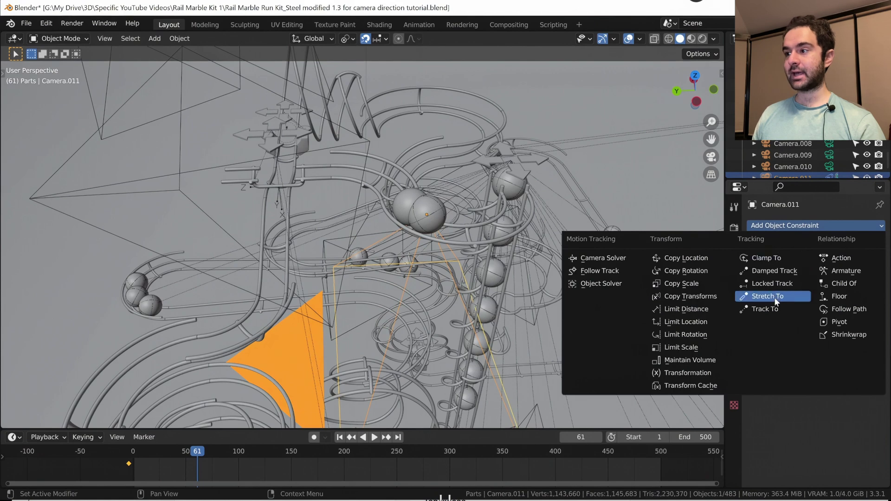
{"action": "left_click", "coordinate": [767, 308]}
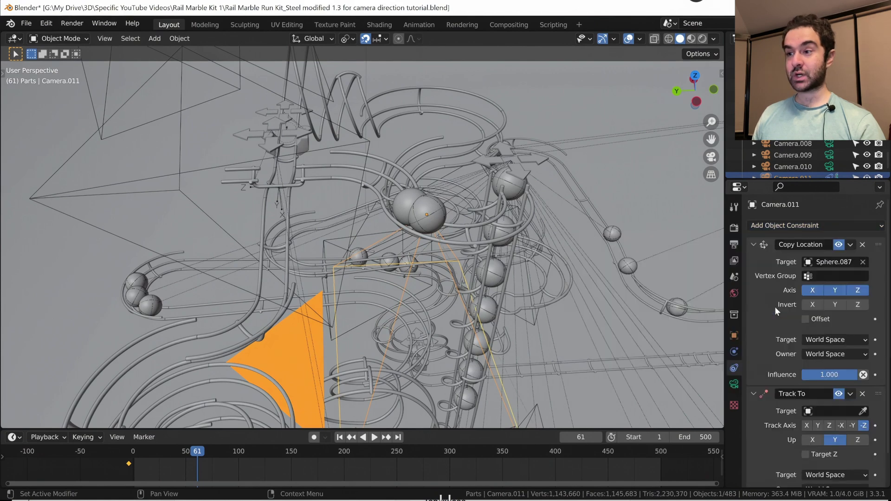
{"action": "left_click", "coordinate": [860, 412]}
{"action": "left_click", "coordinate": [863, 410]}
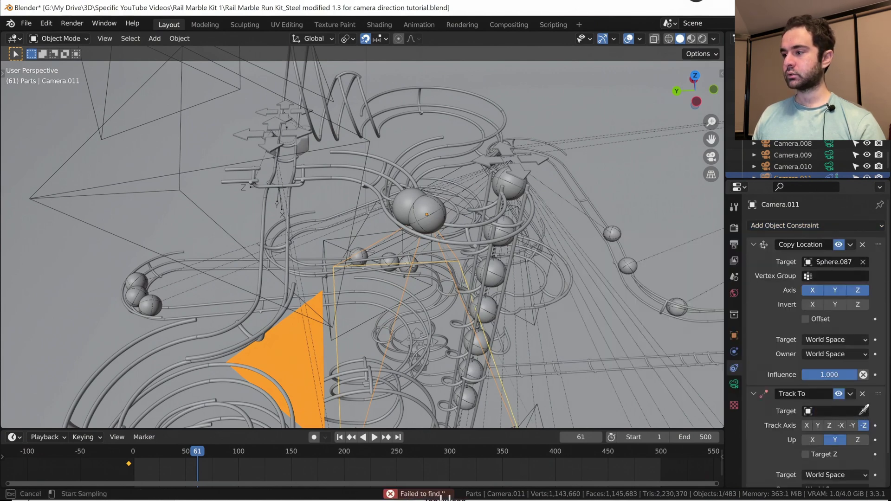
{"action": "left_click", "coordinate": [411, 205]}
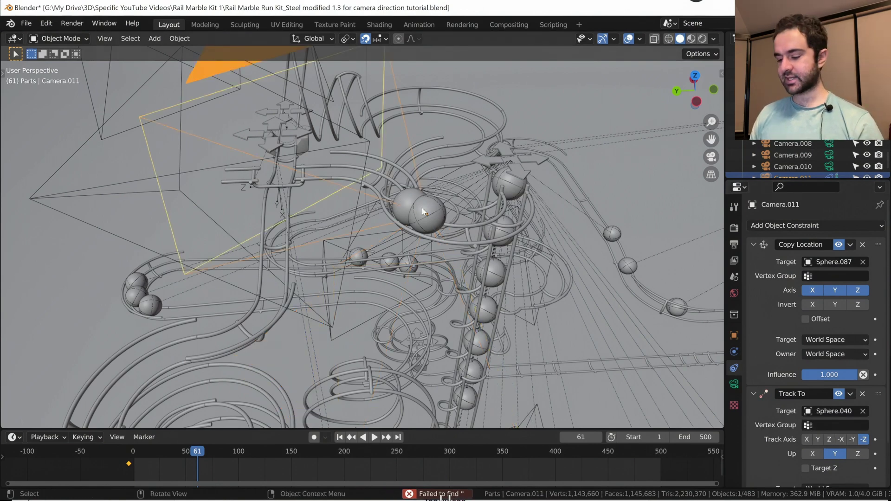
{"action": "key", "text": "KP_0"}
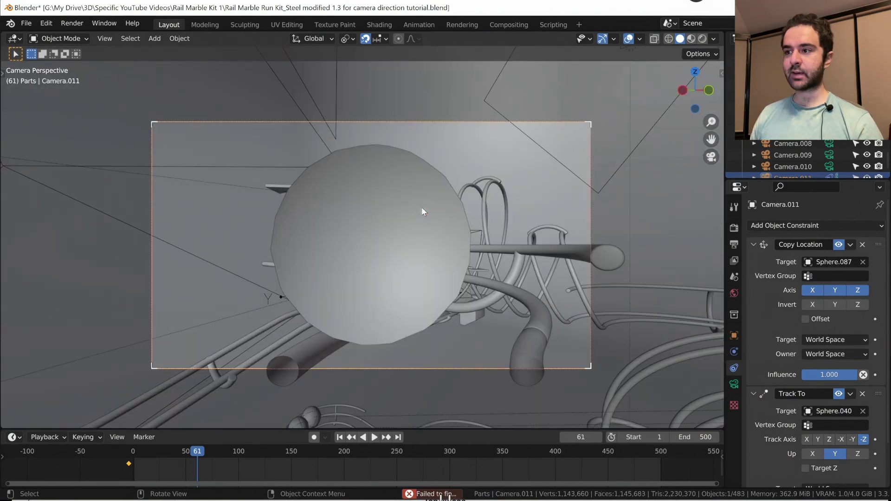
{"action": "scroll", "coordinate": [422, 207], "scroll_direction": "up", "scroll_amount": 2}
{"action": "middle_click_drag", "start_coordinate": [428, 209], "coordinate": [425, 240]}
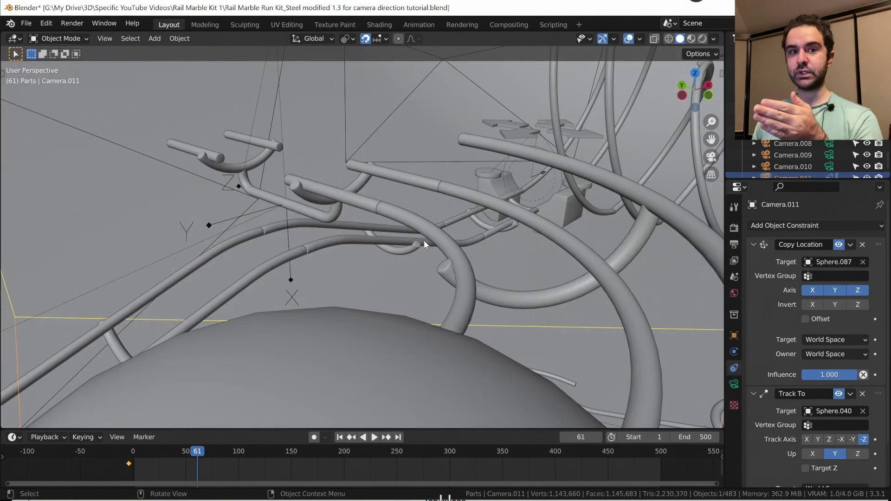
{"action": "scroll", "coordinate": [424, 240], "scroll_direction": "down", "scroll_amount": 2}
{"action": "scroll", "coordinate": [424, 240], "scroll_direction": "down", "scroll_amount": 3}
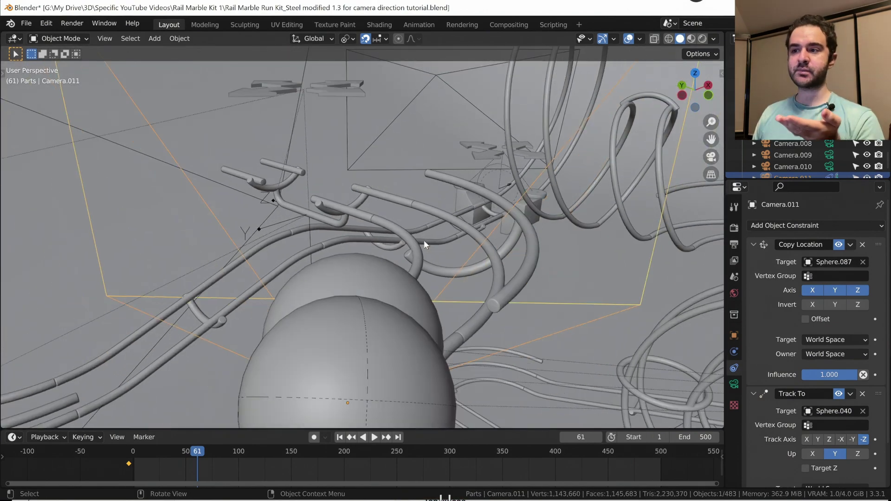
Step: Rename Sphere.040 to 'Ghost marble' in Object properties and hide it
{"action": "left_click", "coordinate": [394, 295]}
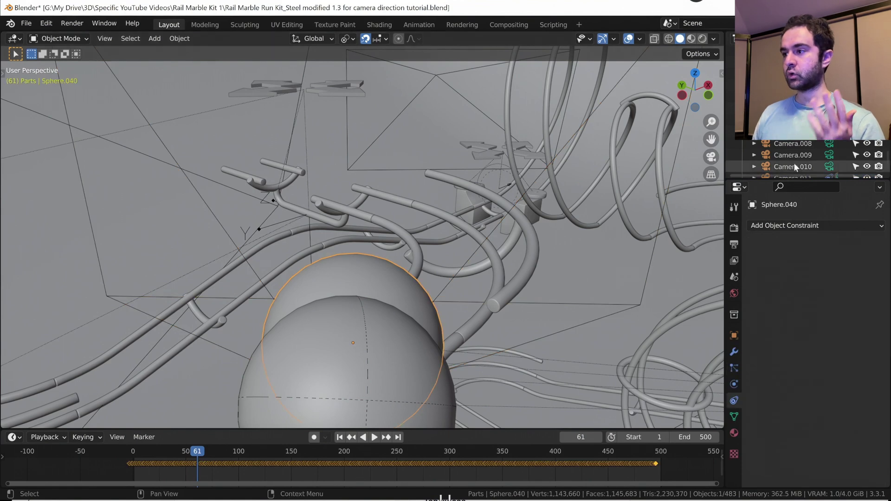
{"action": "left_click", "coordinate": [734, 335]}
{"action": "double_click", "coordinate": [794, 224]}
{"action": "type", "text": "Ghost marble"}
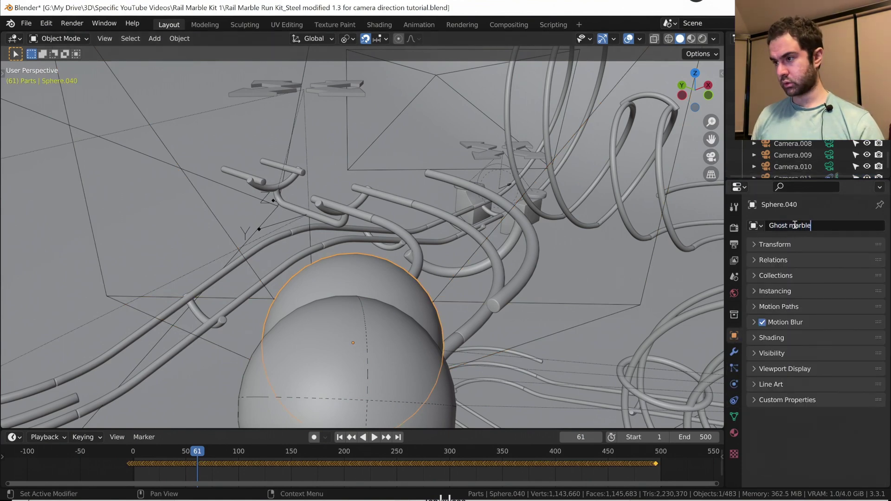
{"action": "key", "text": "Return"}
{"action": "scroll", "coordinate": [828, 143], "scroll_direction": "down", "scroll_amount": 3}
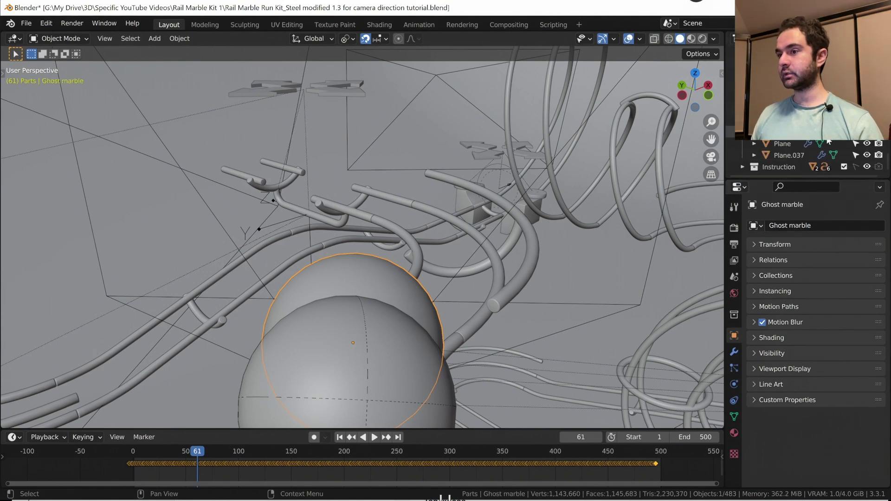
{"action": "key", "text": "h"}
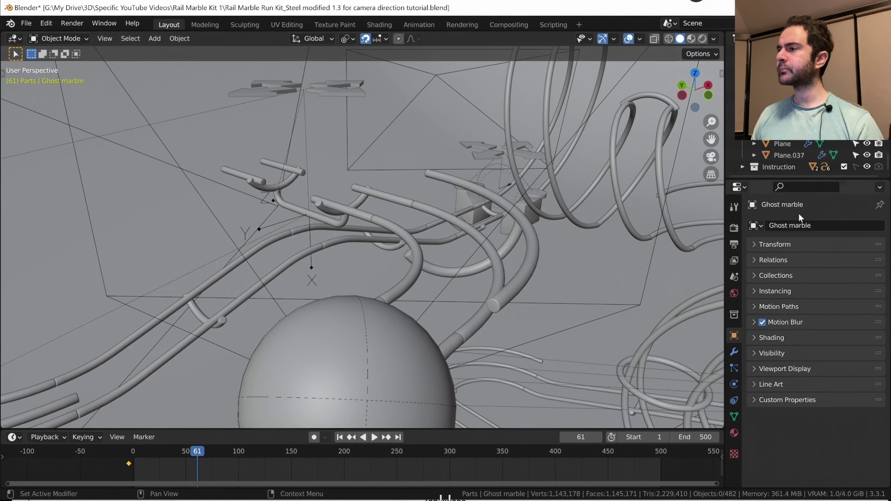
Step: Find Ghost marble in the outliner, disable its render visibility, and view through the active camera
{"action": "left_click_drag", "start_coordinate": [726, 123], "coordinate": [677, 122]}
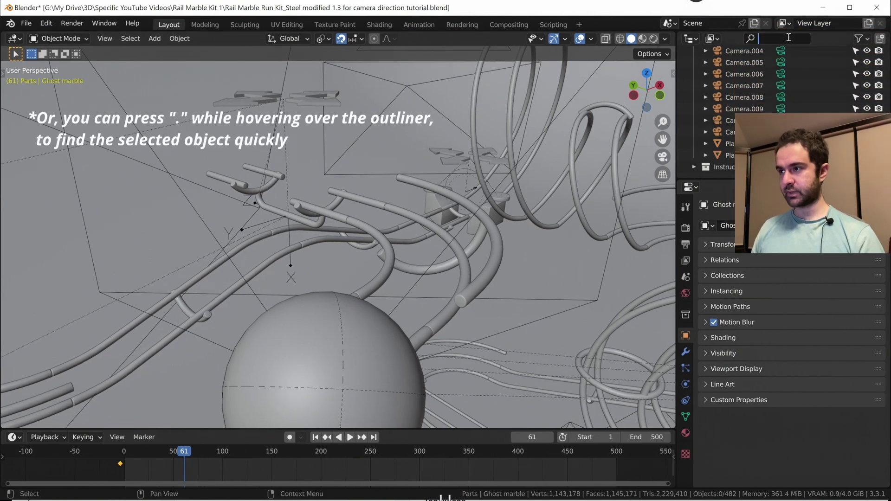
{"action": "left_click", "coordinate": [773, 38]}
{"action": "type", "text": "ghost"}
{"action": "key", "text": "Return"}
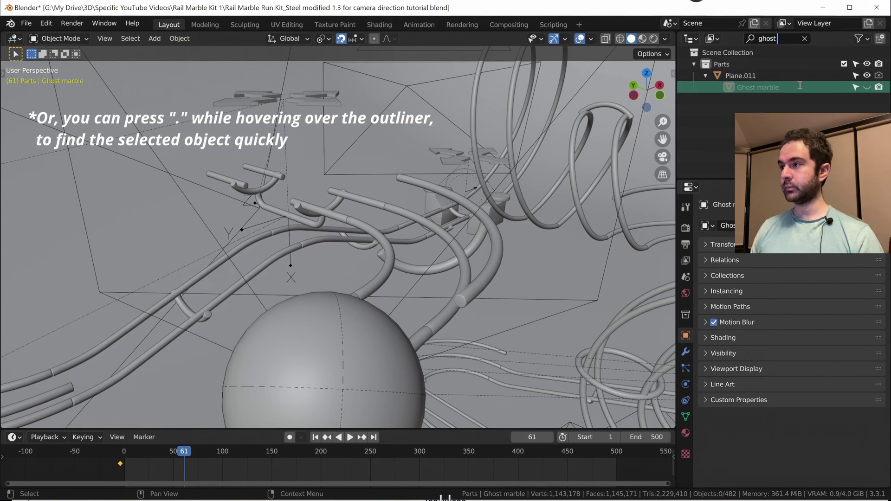
{"action": "left_click", "coordinate": [879, 88]}
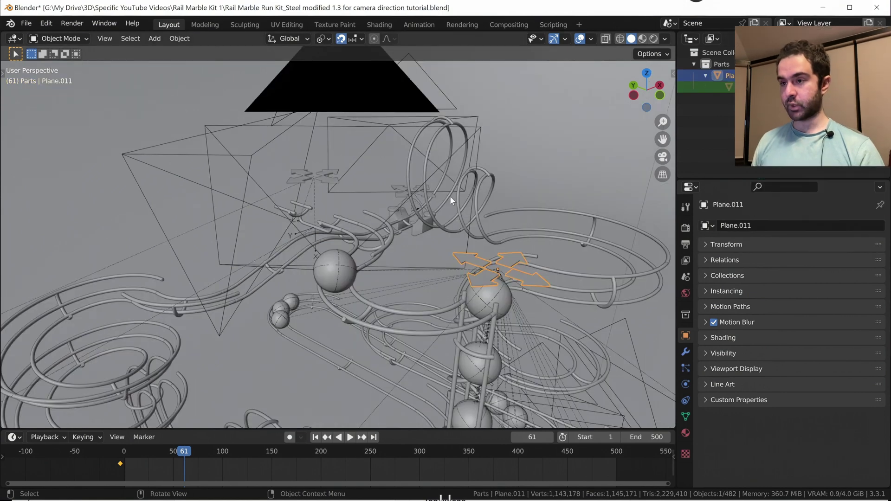
{"action": "key", "text": "KP_0"}
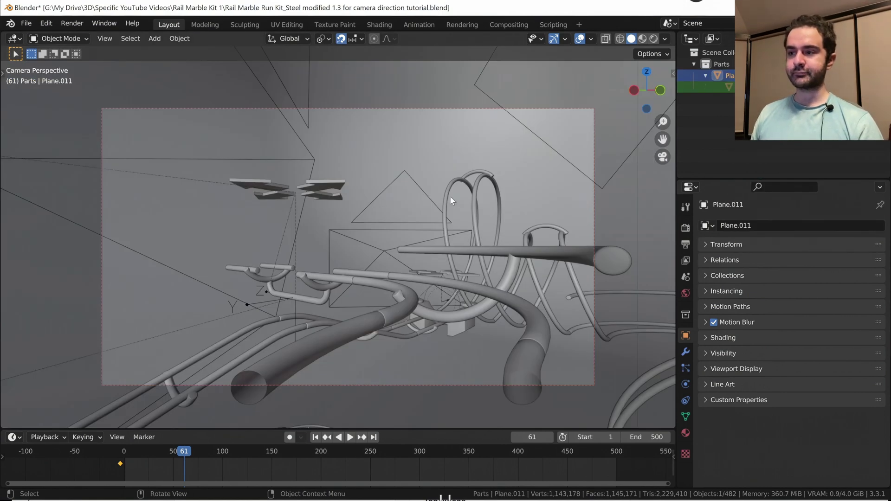
Step: Select Camera.011 and set its Lens Clip Start to 0.080
{"action": "left_click", "coordinate": [391, 385]}
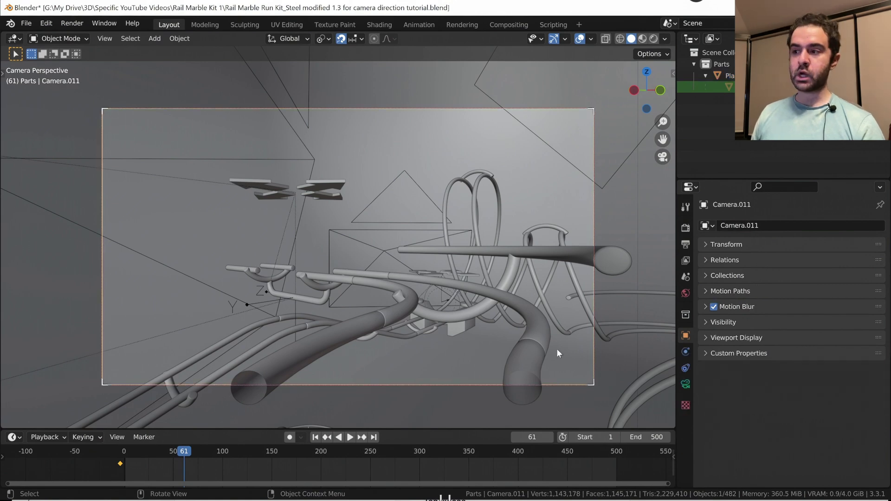
{"action": "left_click", "coordinate": [685, 384]}
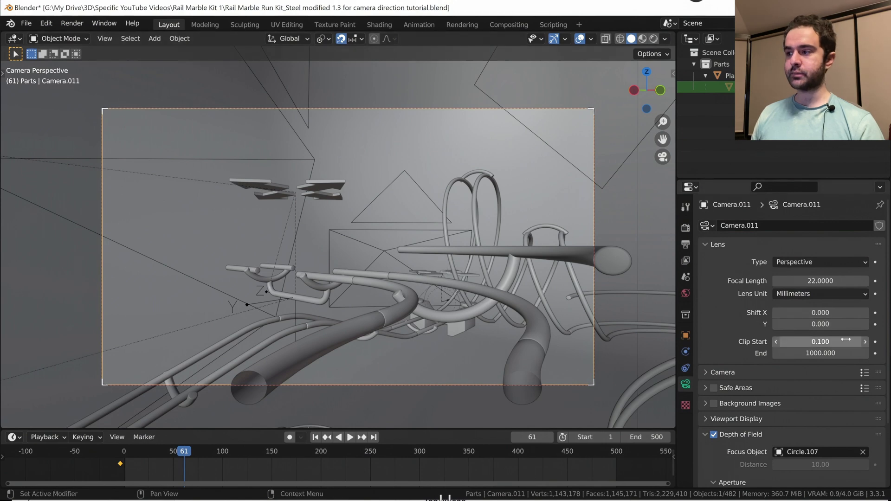
{"action": "left_click_drag", "start_coordinate": [823, 342], "coordinate": [823, 341]}
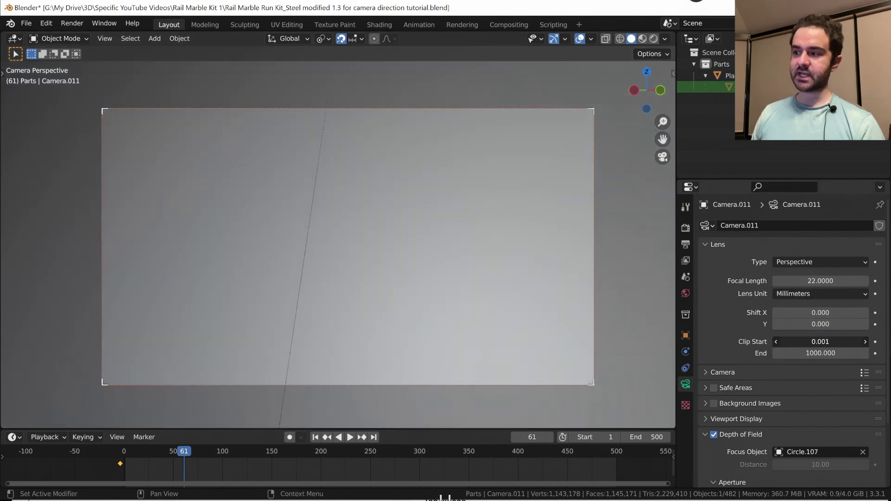
{"action": "double_click", "coordinate": [836, 341]}
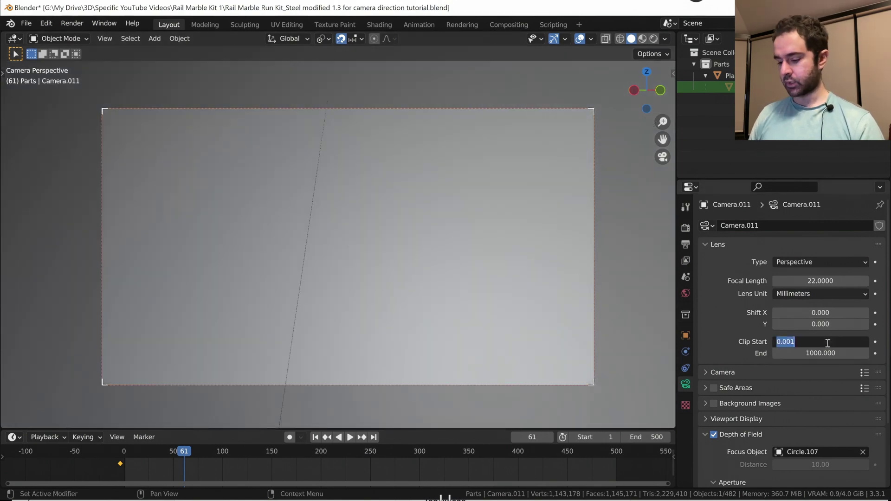
{"action": "type", "text": "0"}
{"action": "key", "text": "Return"}
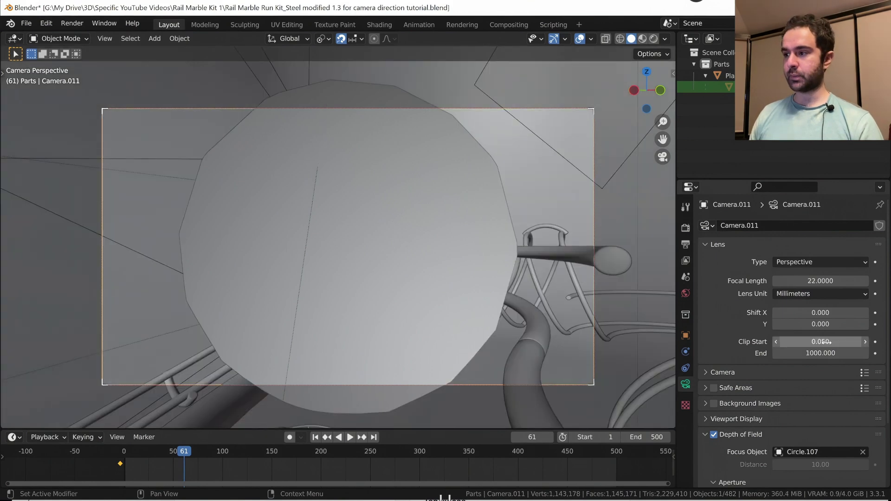
{"action": "double_click", "coordinate": [826, 342]}
{"action": "type", "text": ".0001"}
{"action": "key", "text": "Return"}
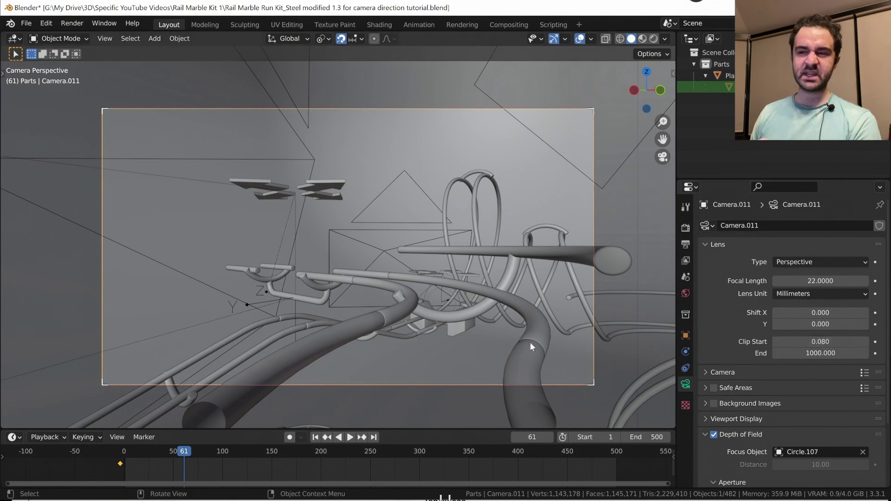
{"action": "middle_click_drag", "start_coordinate": [535, 338], "coordinate": [522, 320], "text": "shift"}
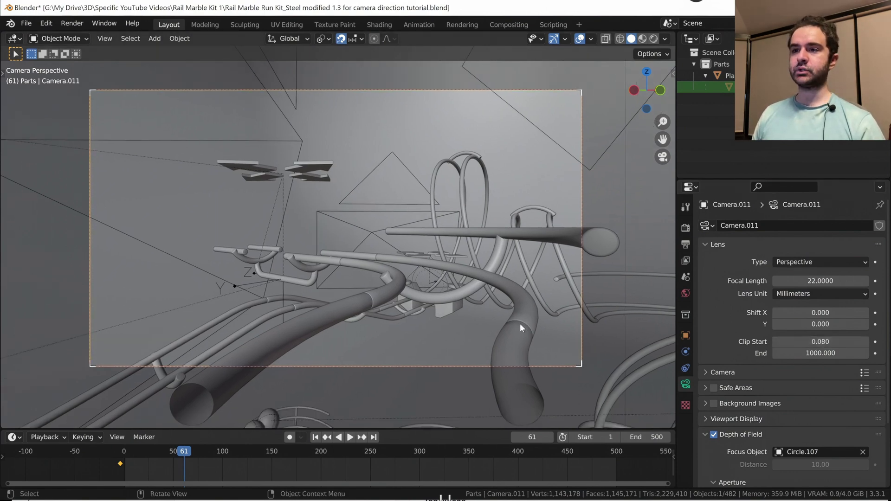
{"action": "key", "text": "KP_7"}
{"action": "scroll", "coordinate": [419, 257], "scroll_direction": "down", "scroll_amount": 2}
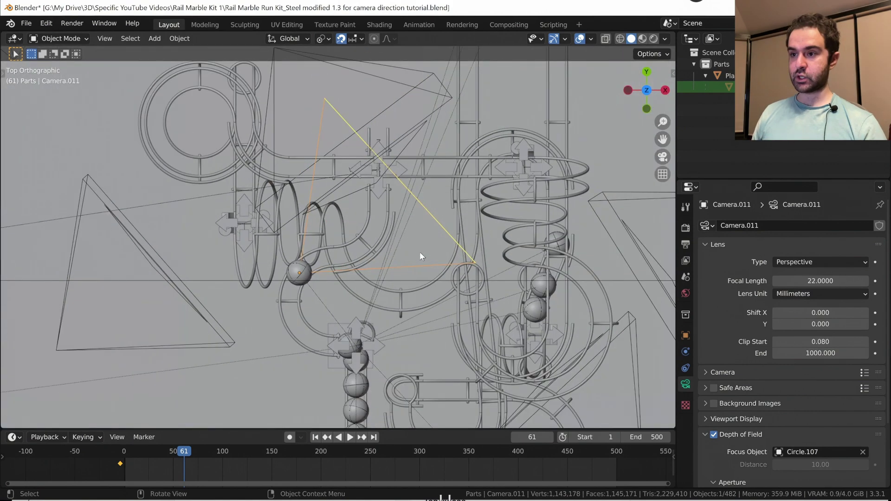
{"action": "left_click", "coordinate": [288, 273]}
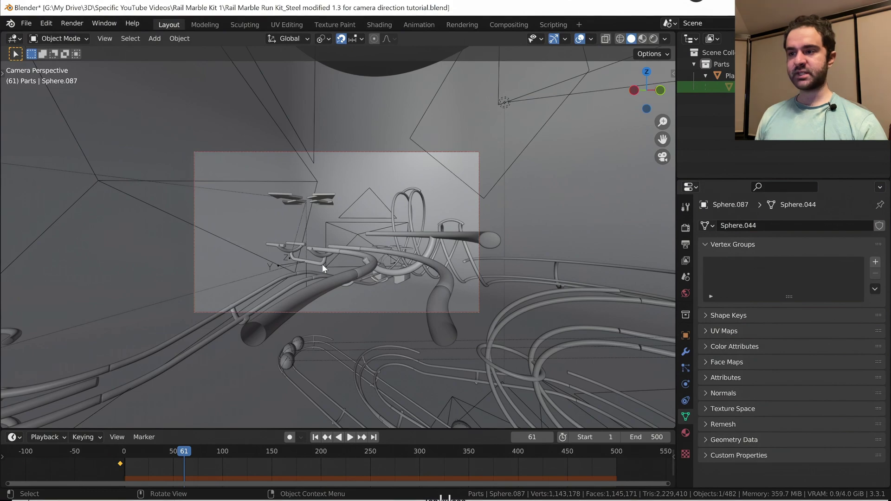
Step: Start playback and watch the camera view roll along the tracks to about frame 75
{"action": "key", "text": "space"}
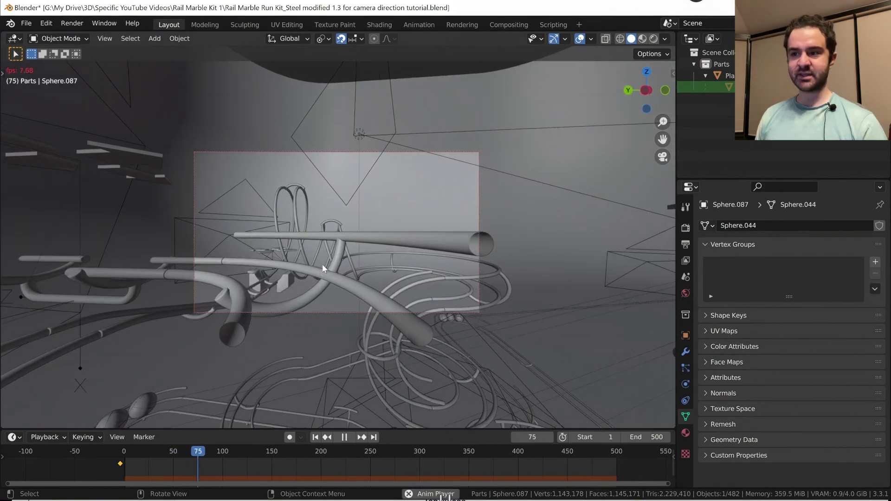